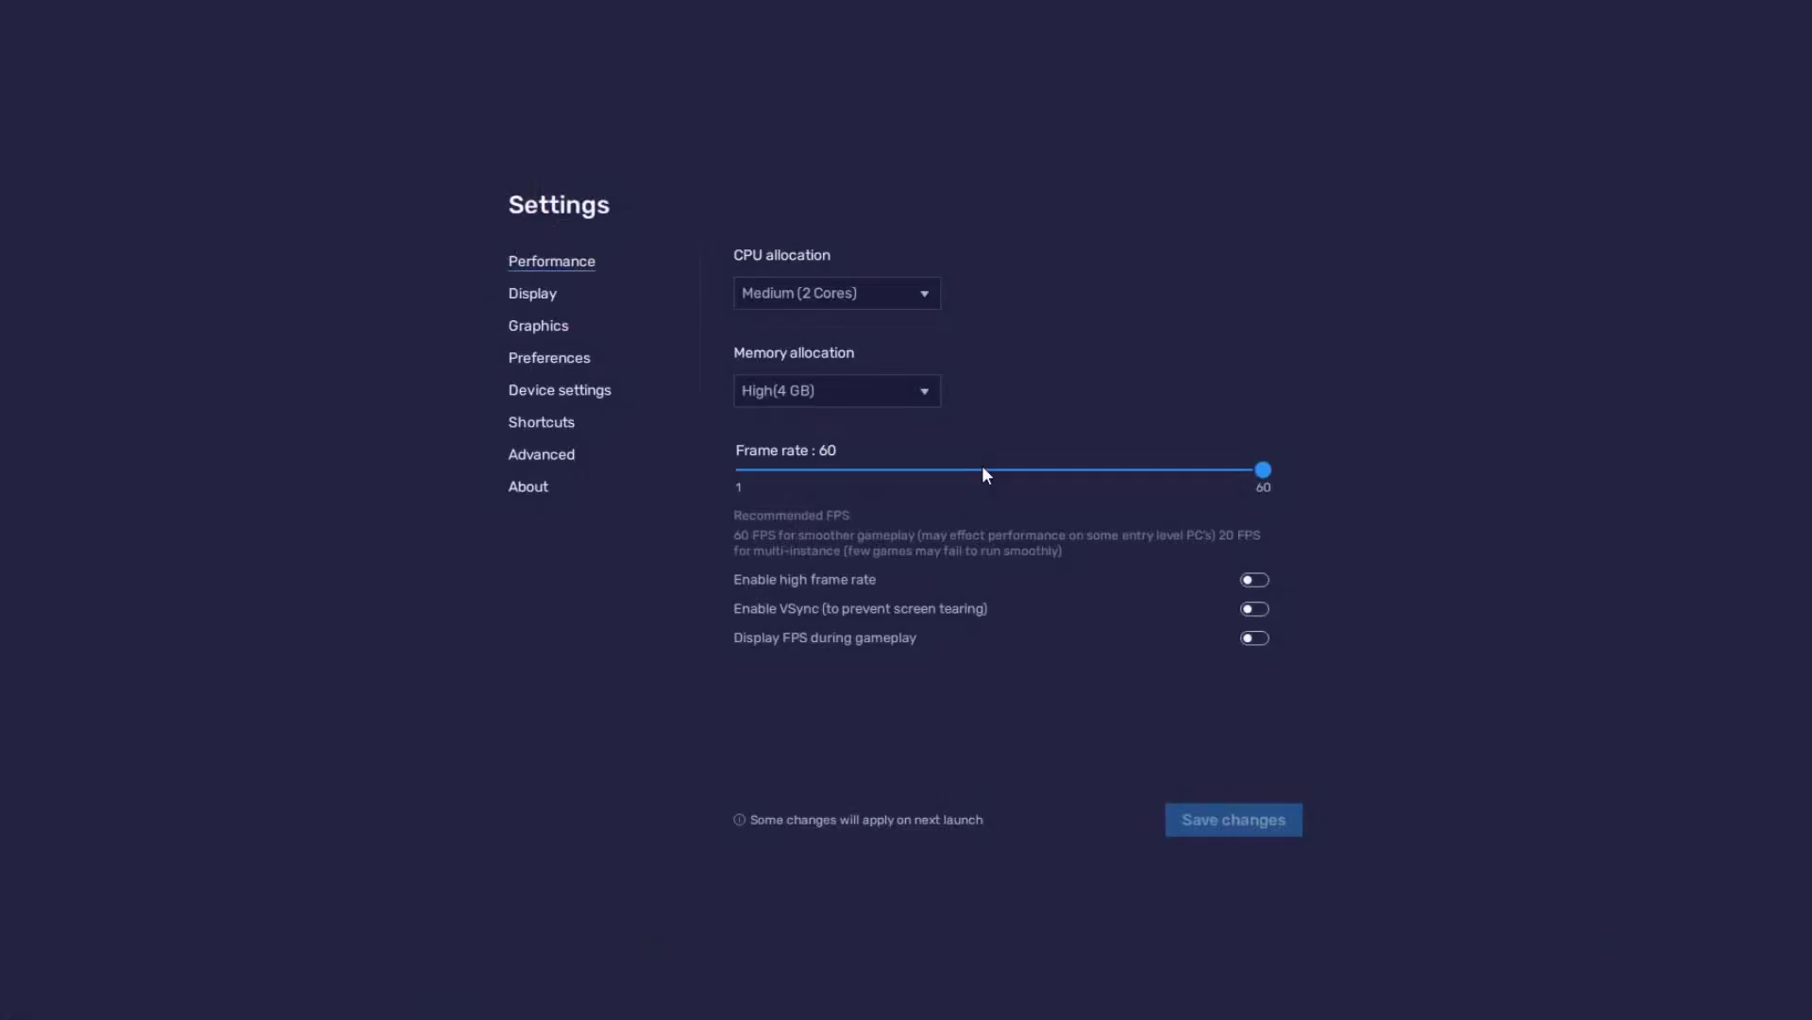
# Review the emulator's Display, Graphics, Preferences, Device settings, Shortcuts, Advanced and About settings pages
pyautogui.click(568, 293)
pyautogui.click(563, 319)
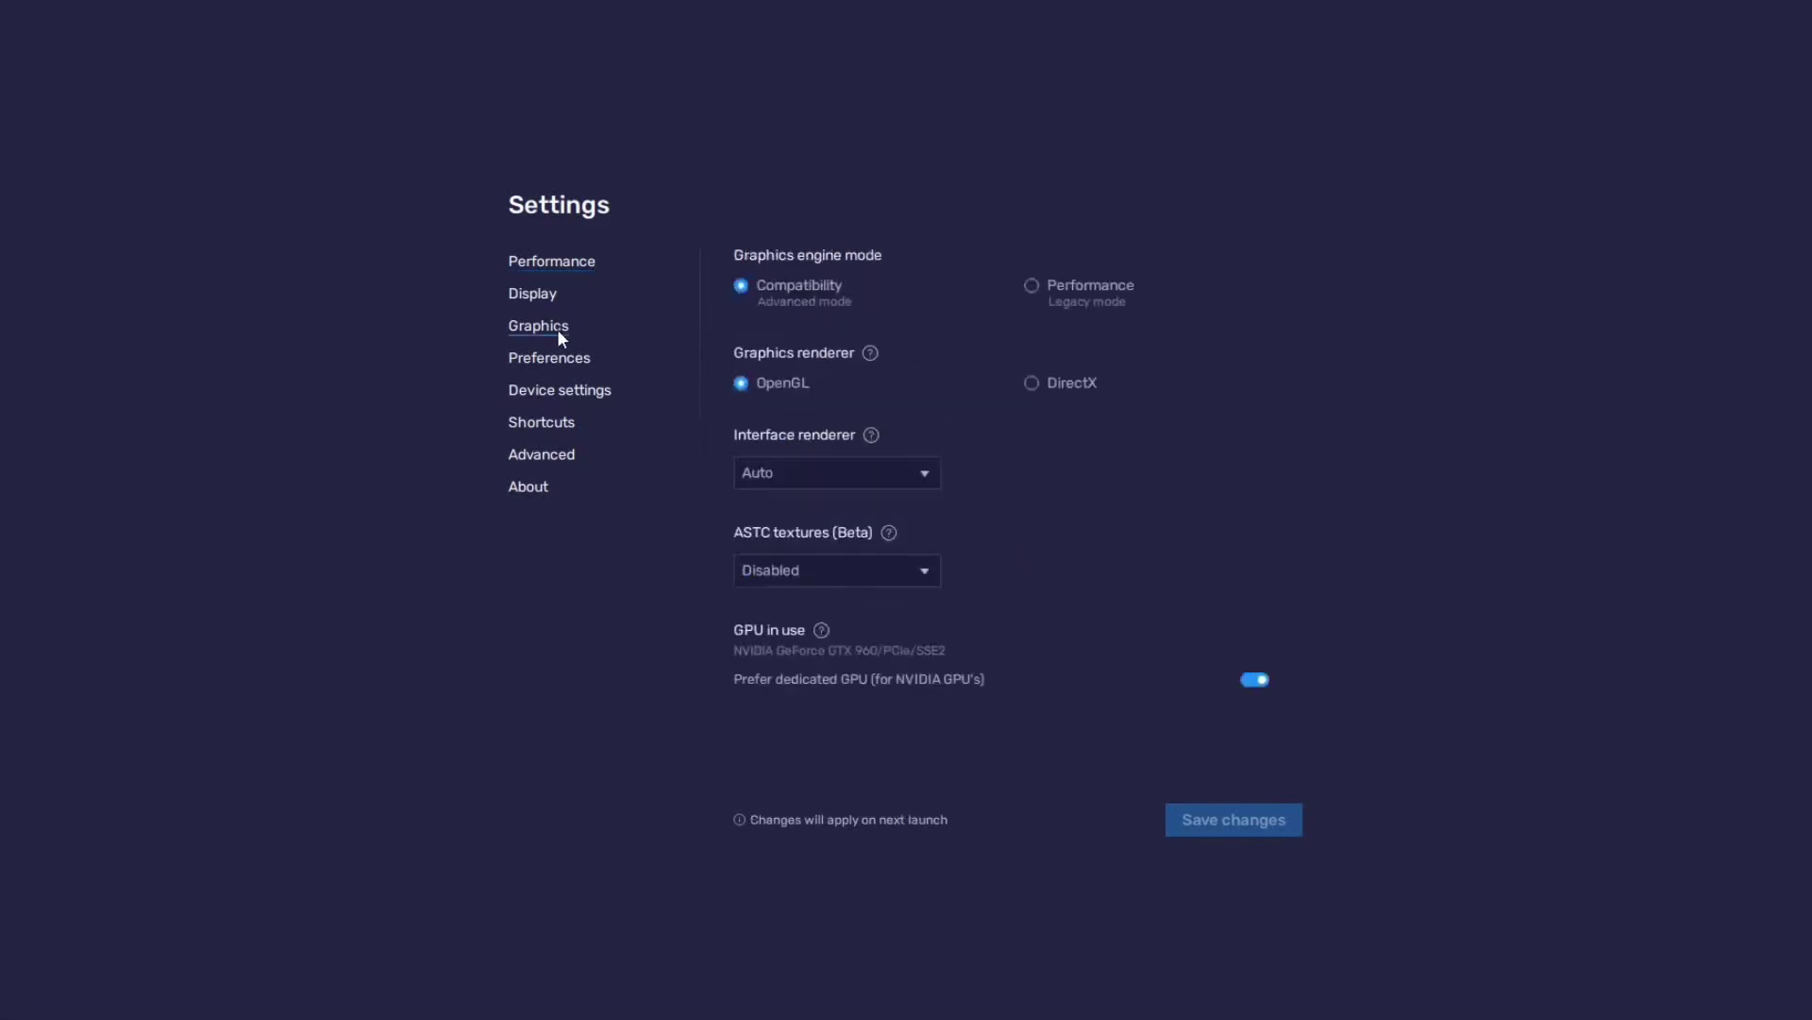
pyautogui.click(557, 353)
pyautogui.click(567, 392)
pyautogui.click(571, 427)
pyautogui.click(573, 459)
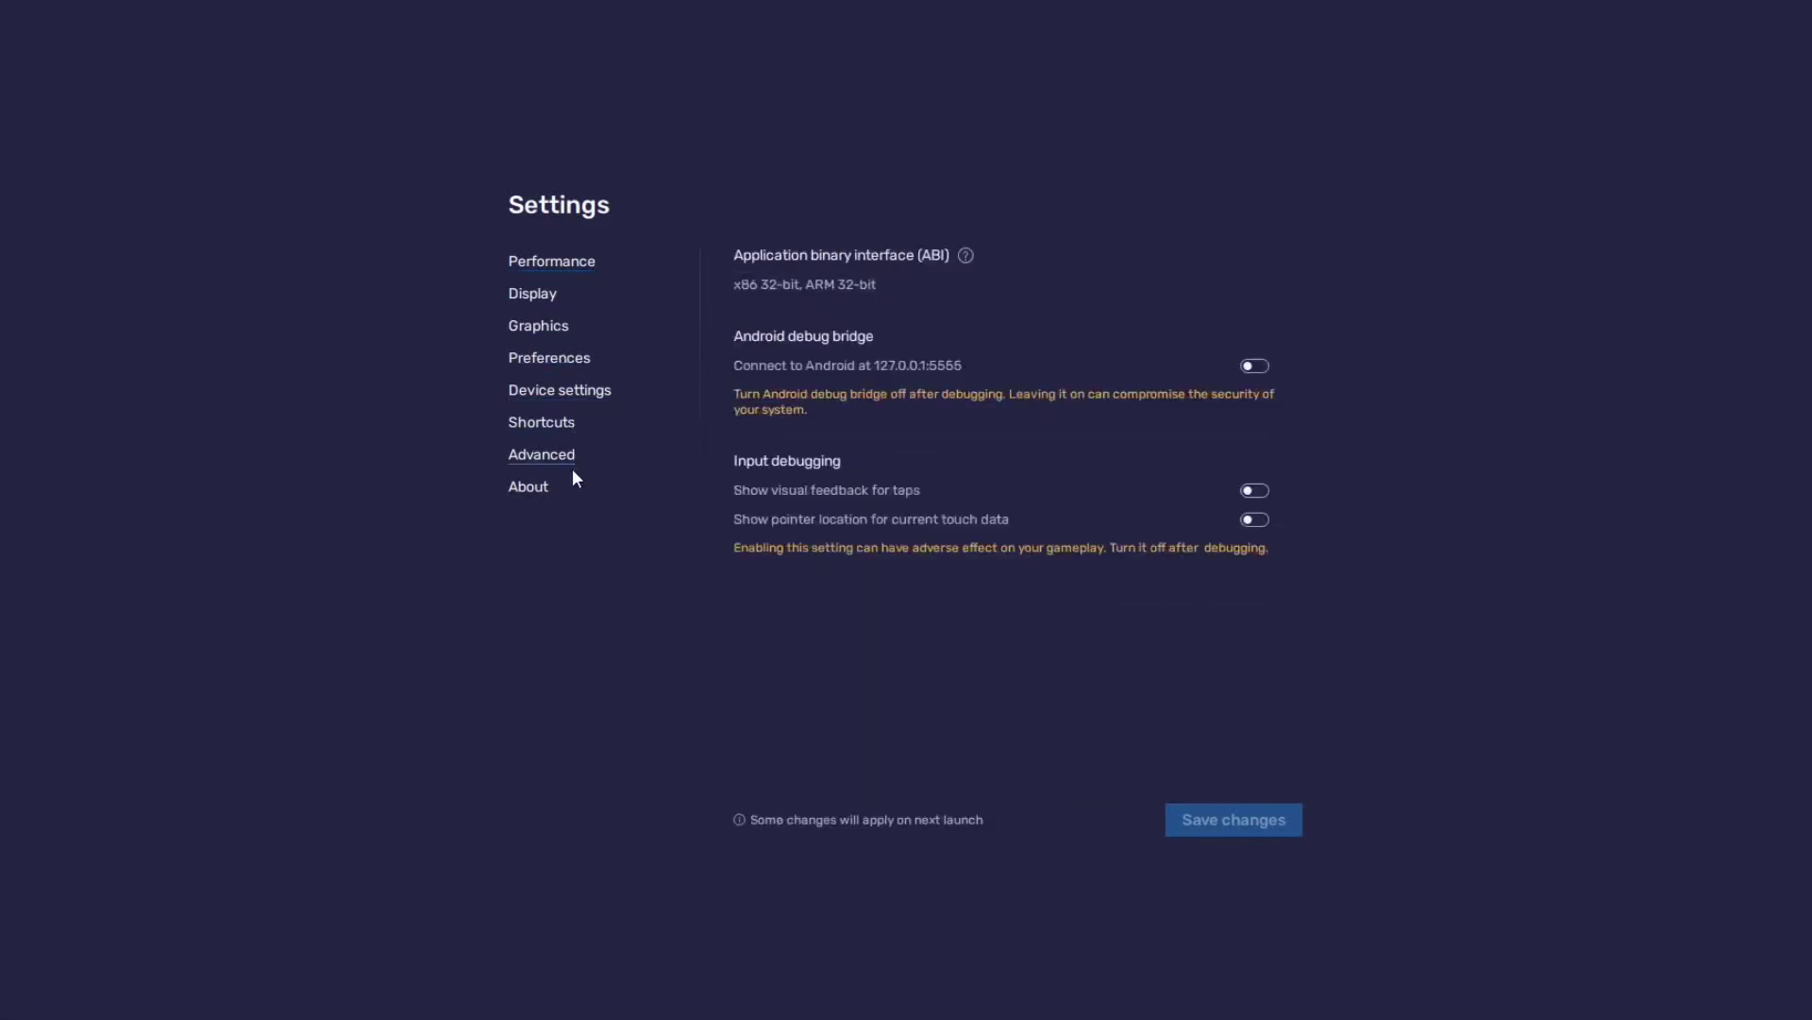
pyautogui.click(555, 485)
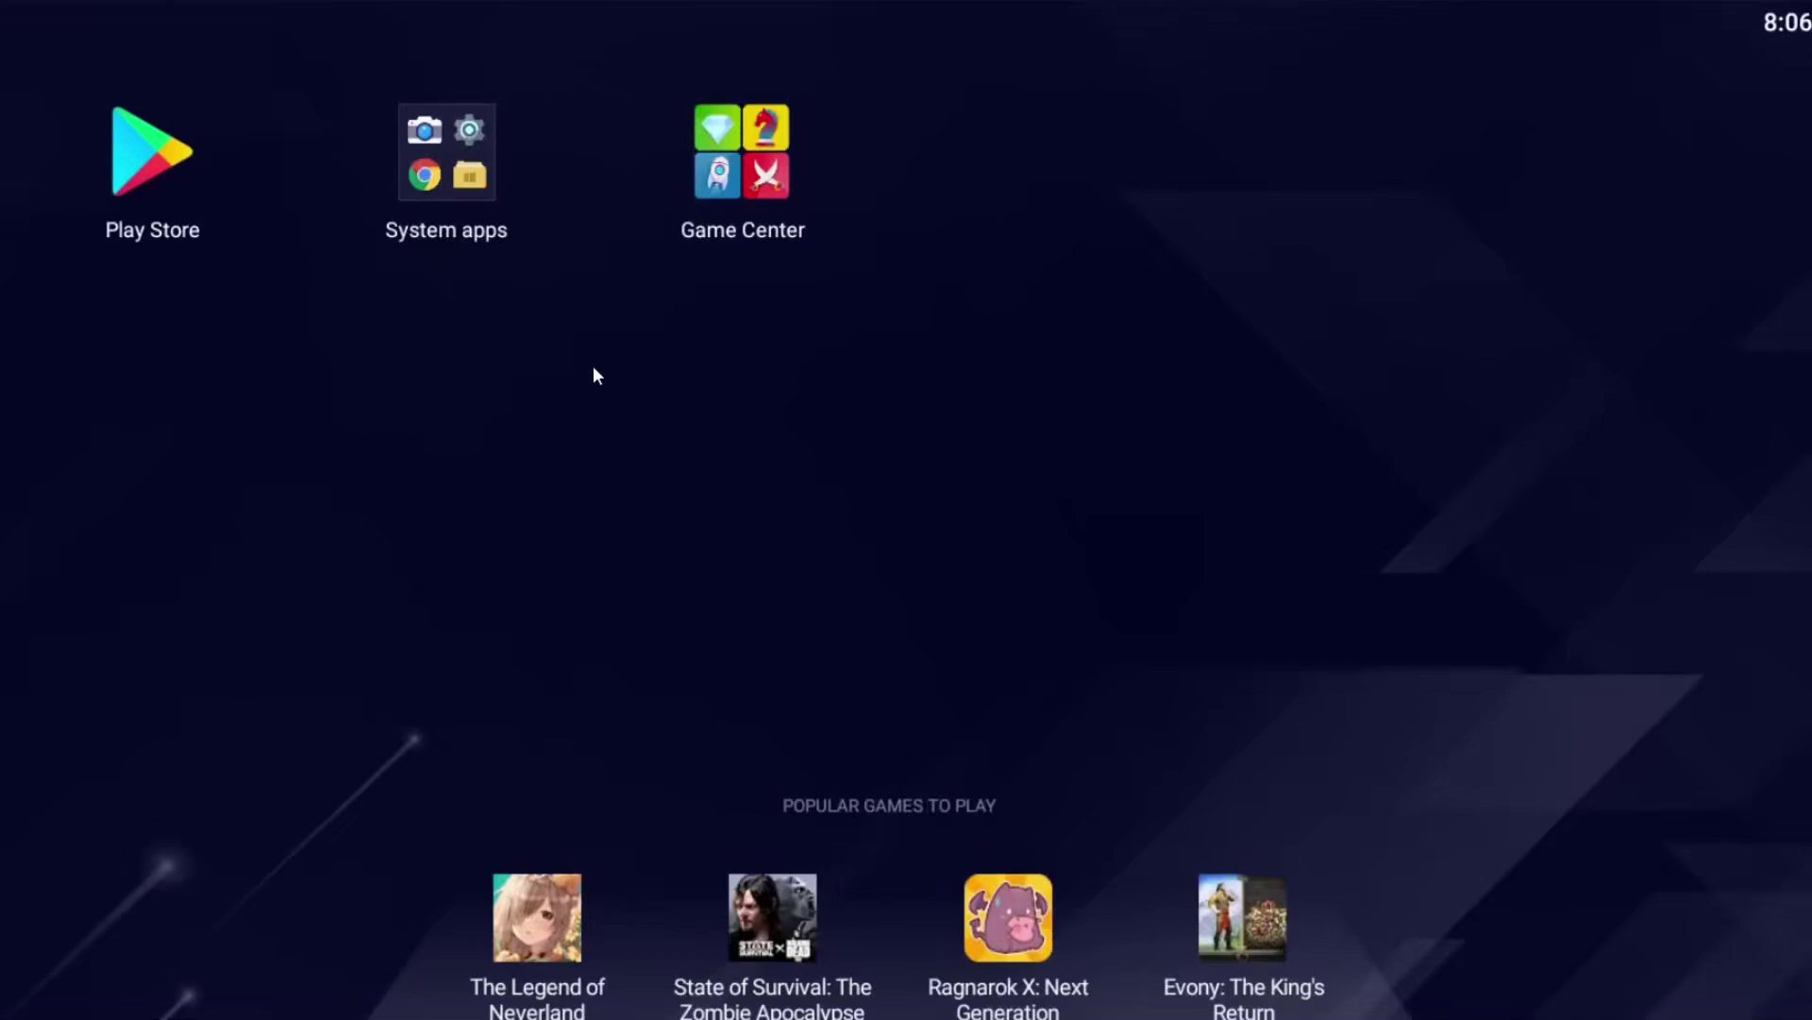
# Open Media Manager from System apps and look through its Gallery, App Media, Imported Files and Explore sections
pyautogui.click(492, 219)
pyautogui.click(944, 430)
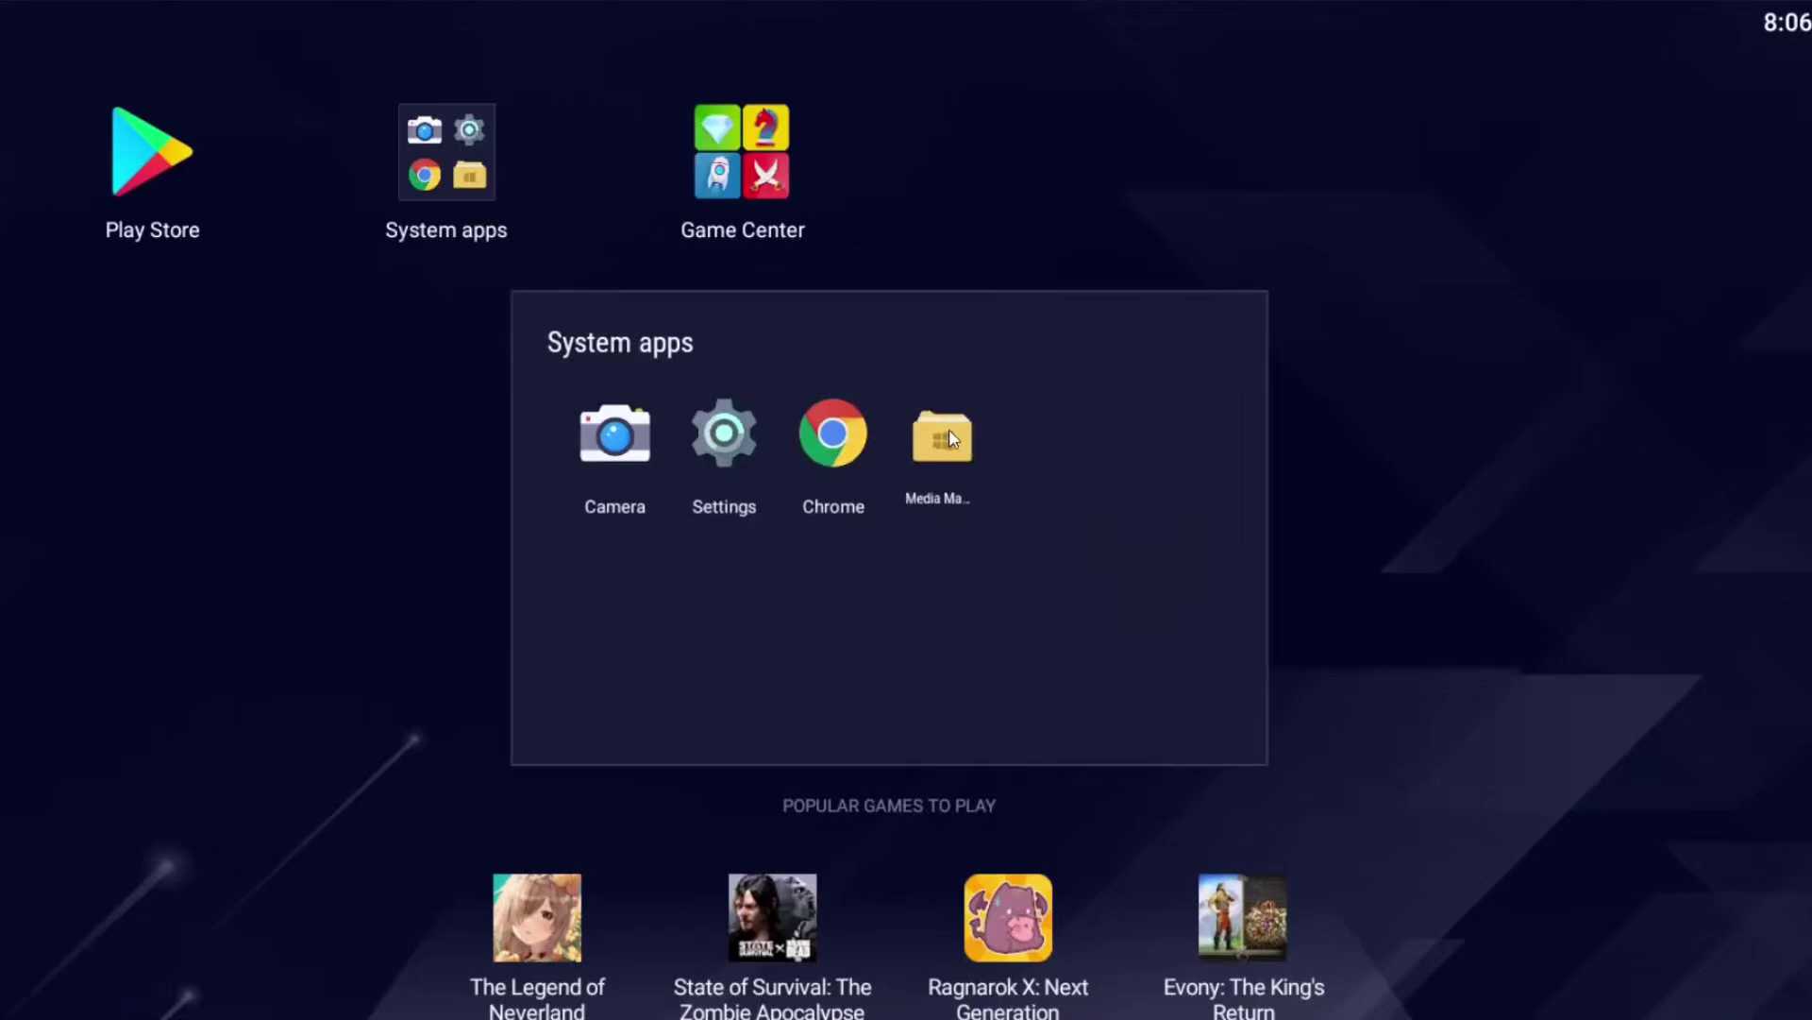
pyautogui.click(203, 351)
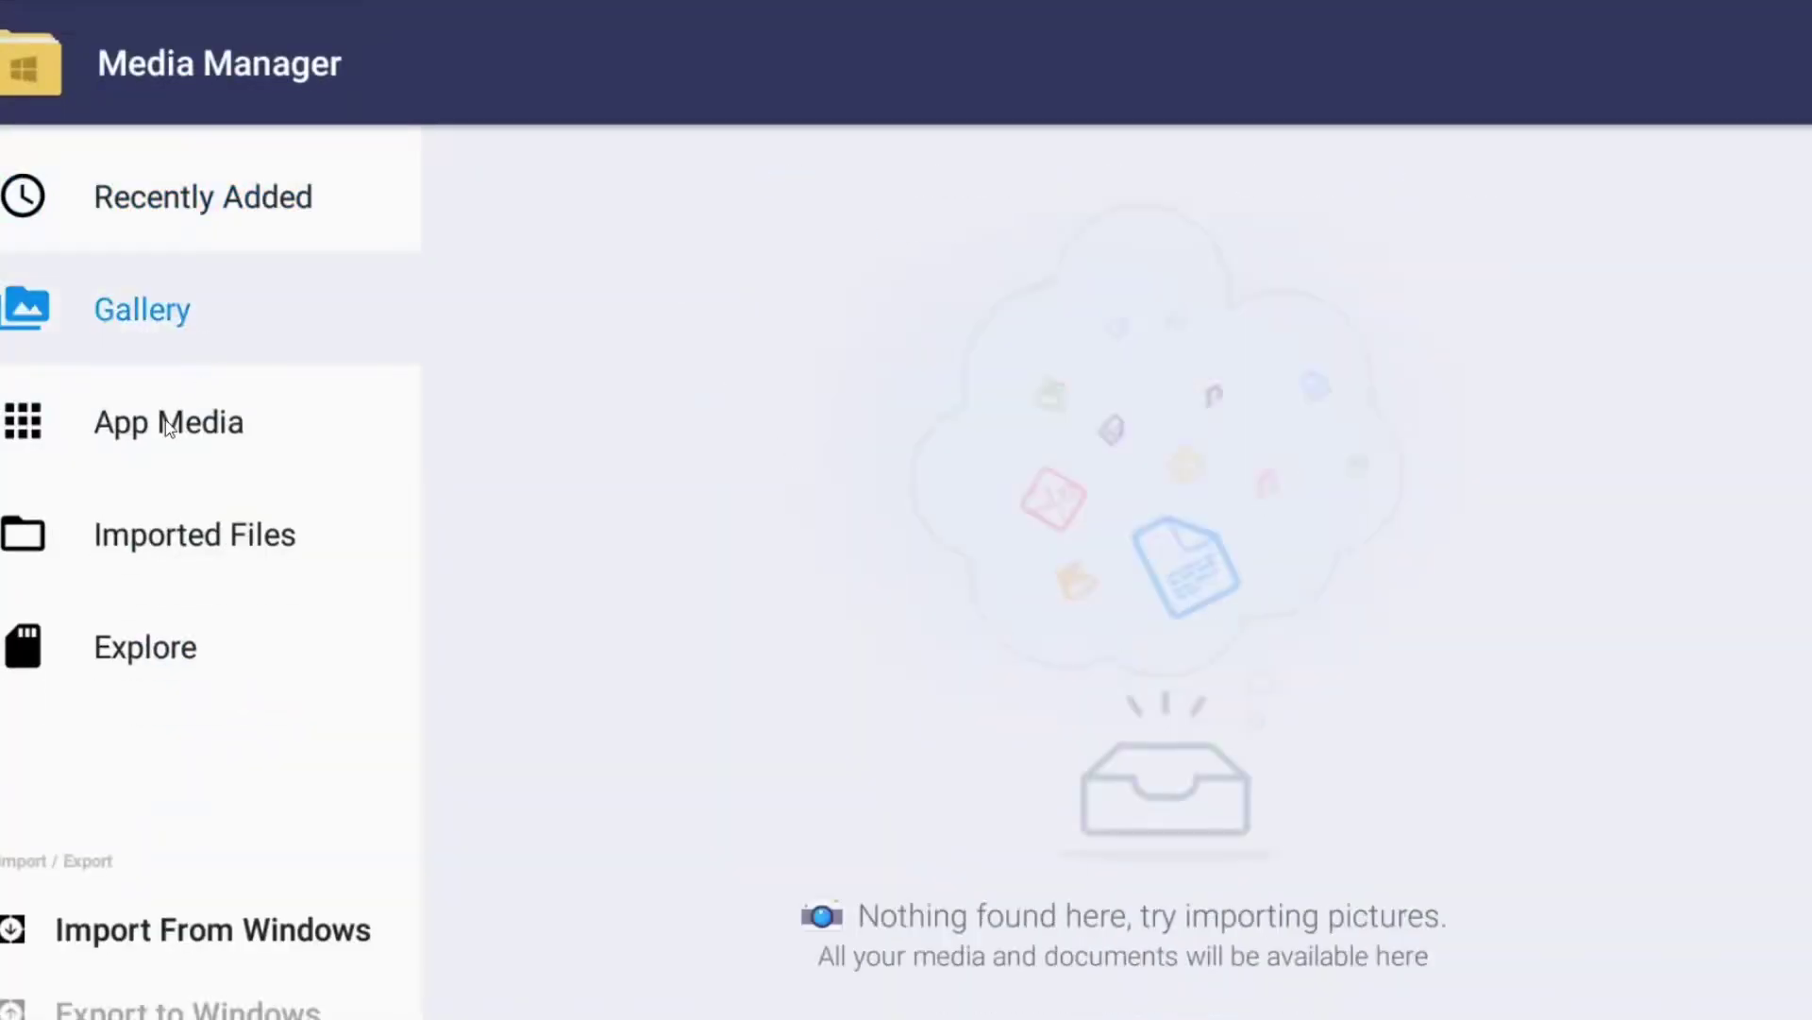
pyautogui.click(170, 468)
pyautogui.click(177, 522)
pyautogui.click(175, 650)
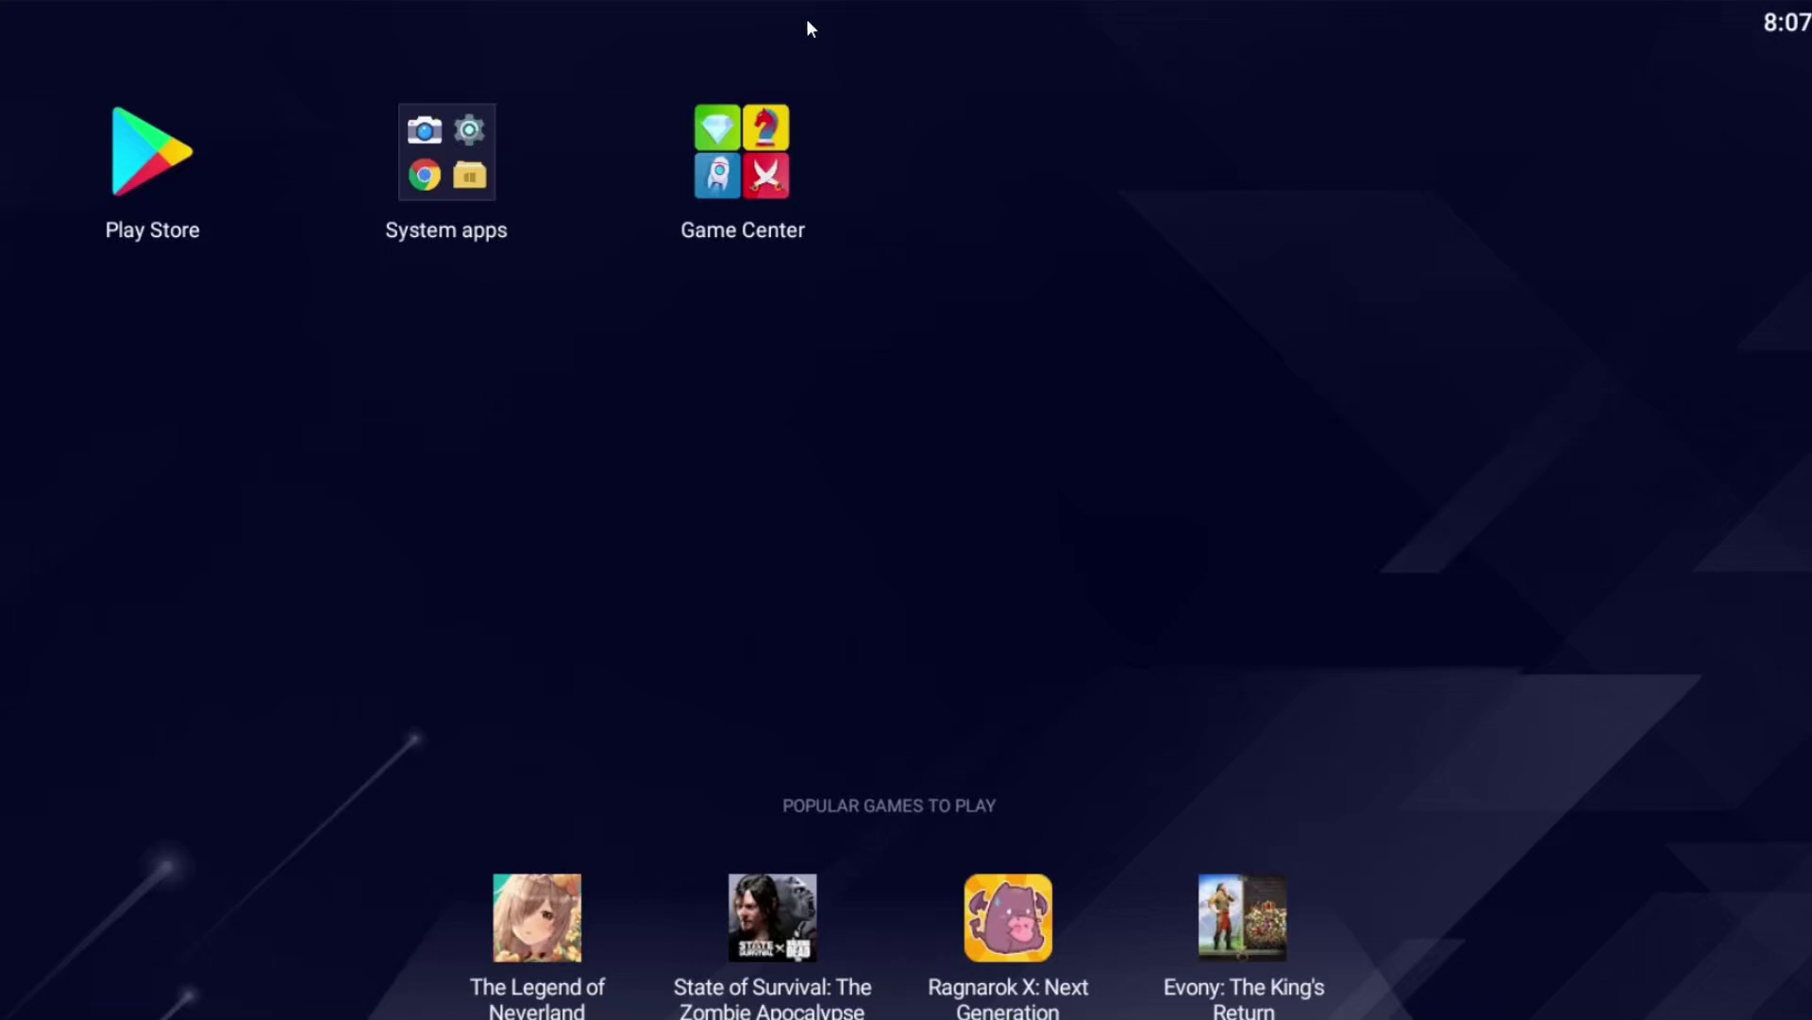
pyautogui.click(889, 30)
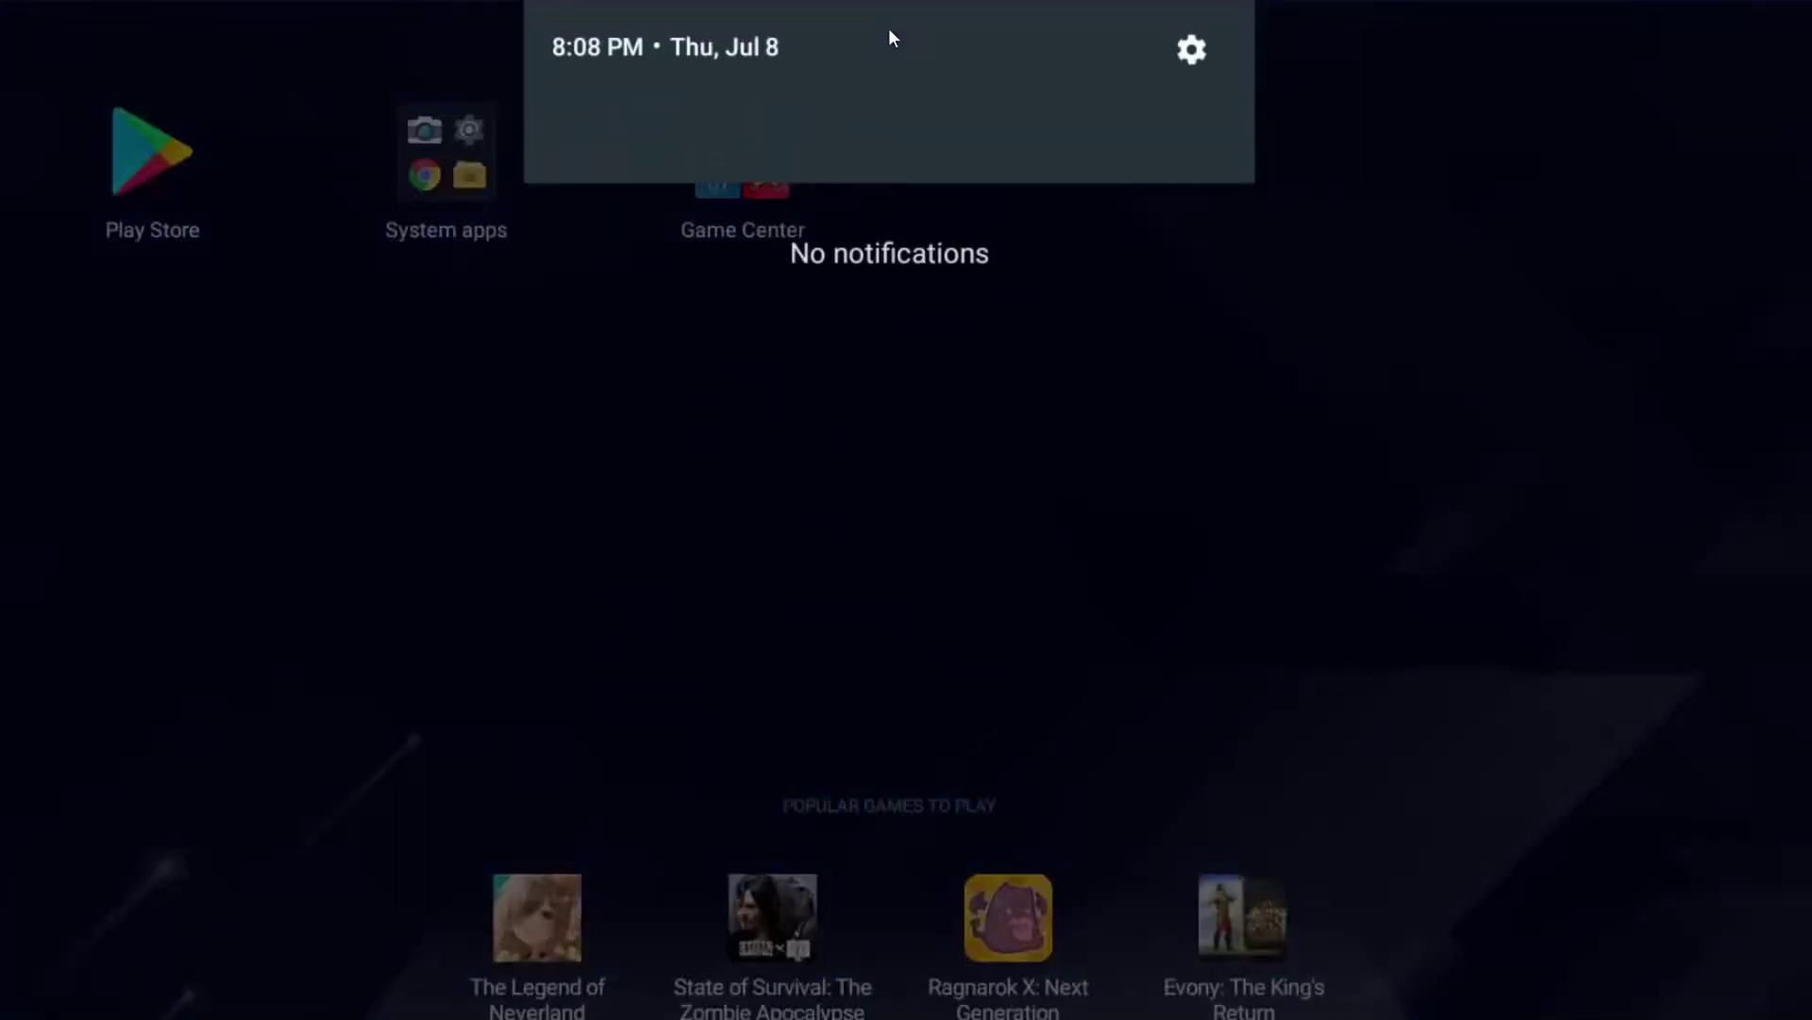
pyautogui.click(924, 480)
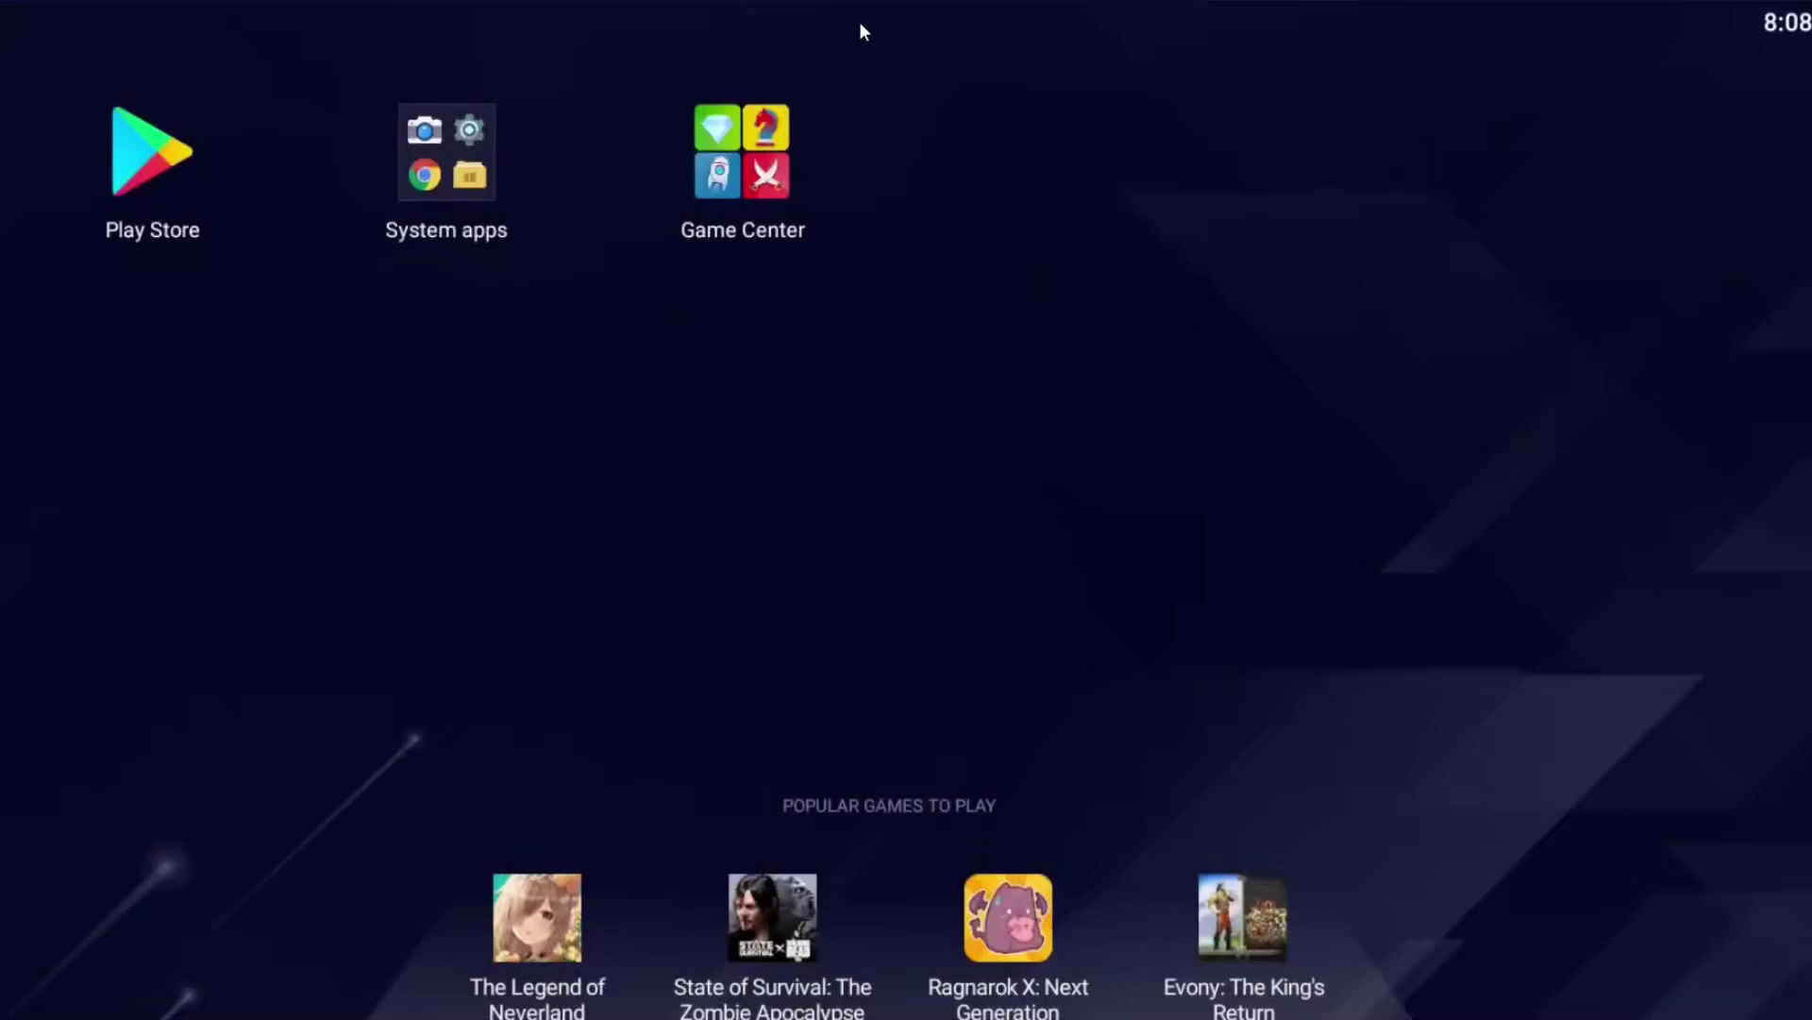
pyautogui.click(860, 25)
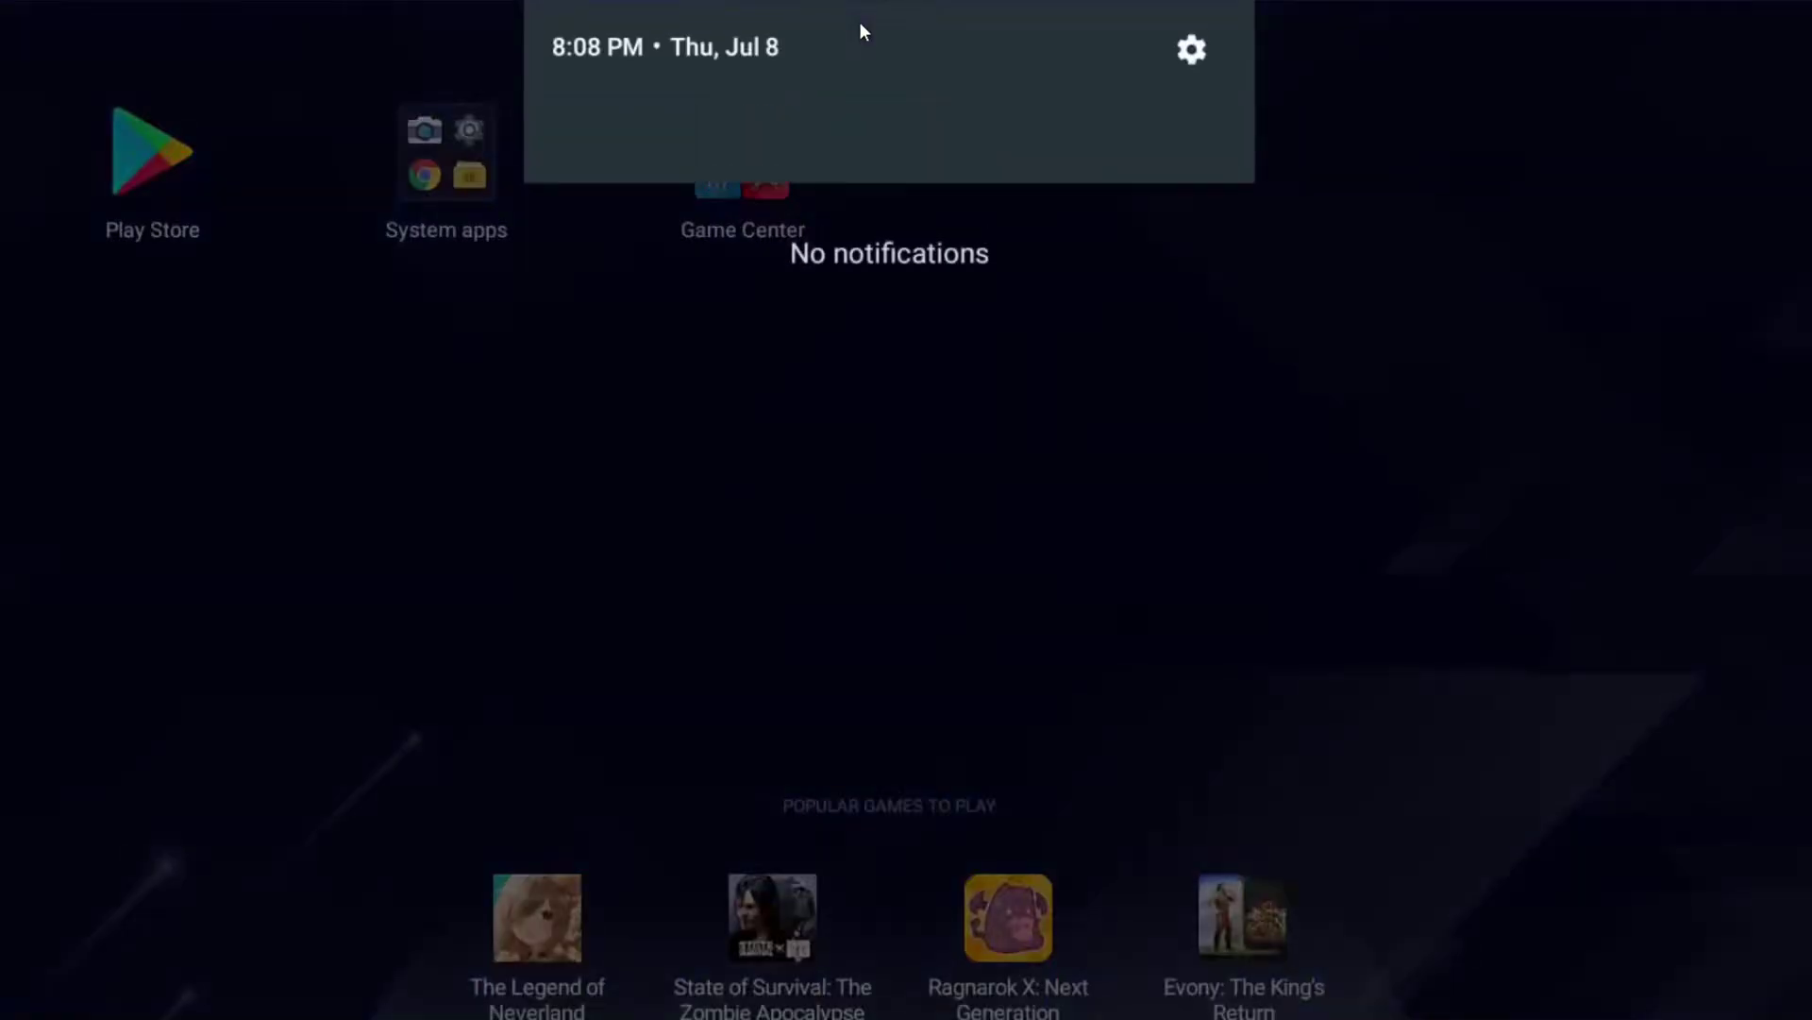
pyautogui.click(860, 25)
pyautogui.click(860, 25)
pyautogui.click(860, 26)
pyautogui.click(860, 25)
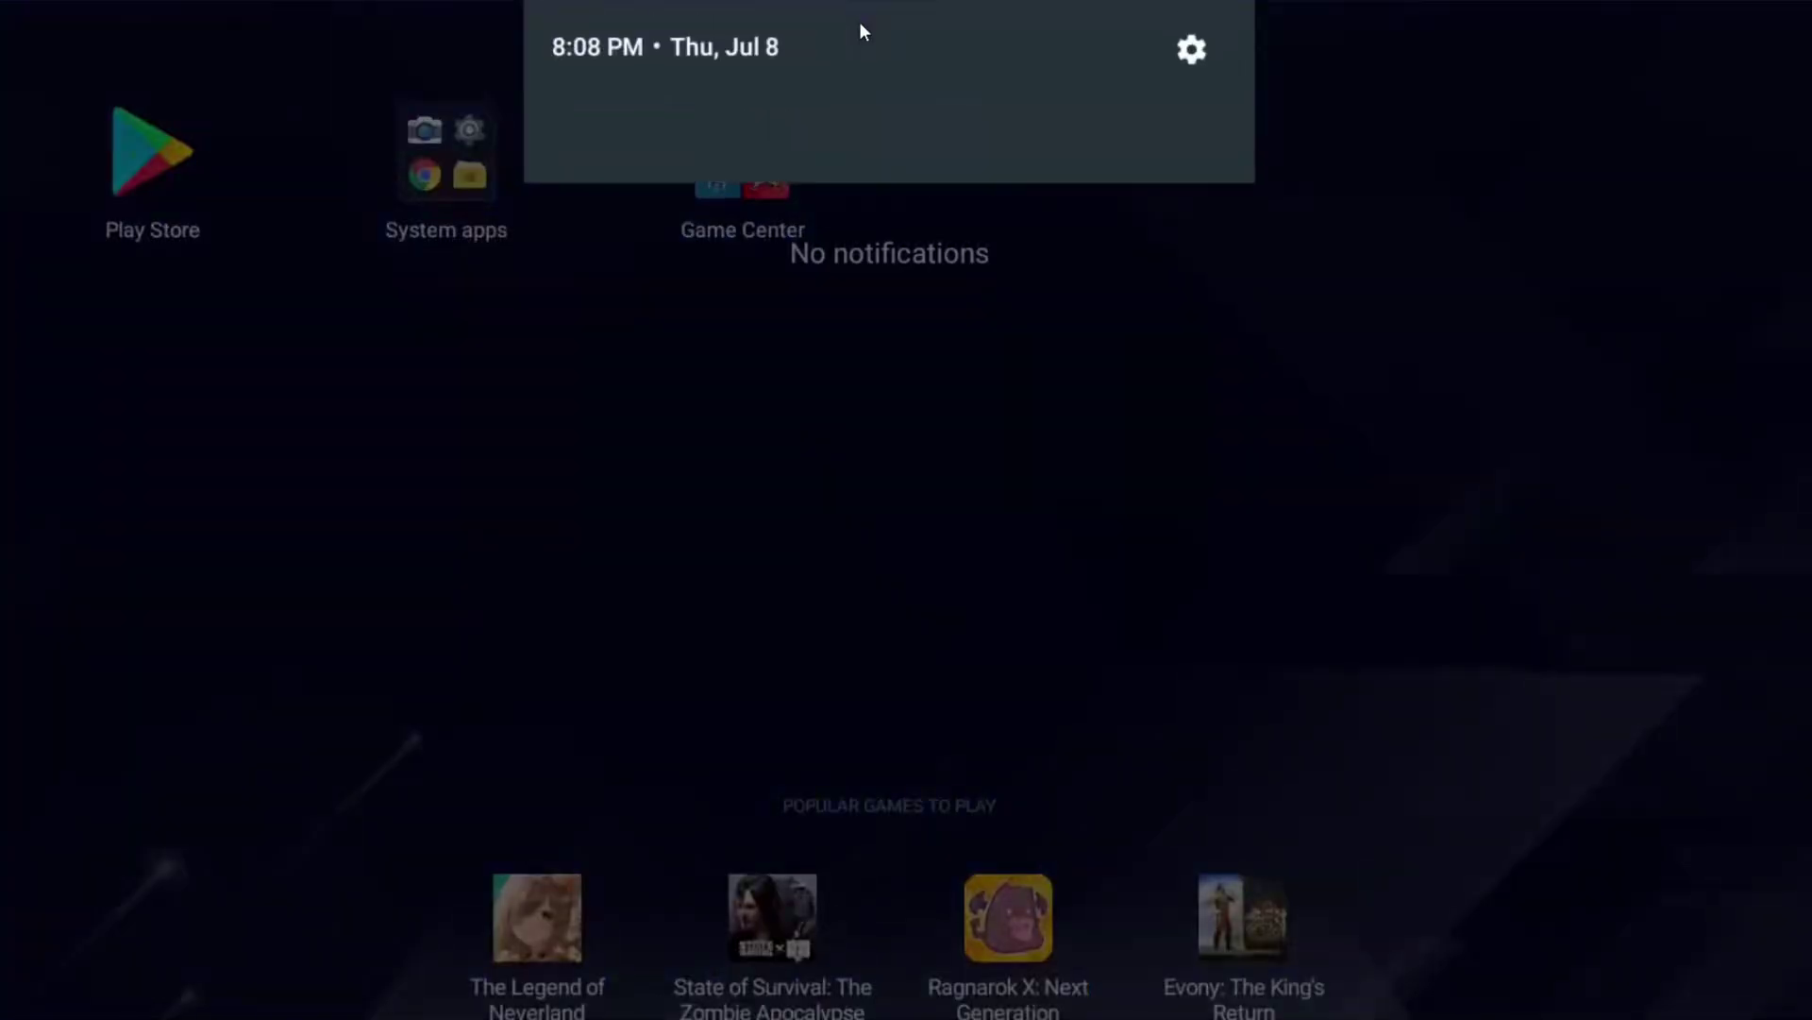
pyautogui.click(860, 26)
pyautogui.click(860, 26)
pyautogui.click(860, 26)
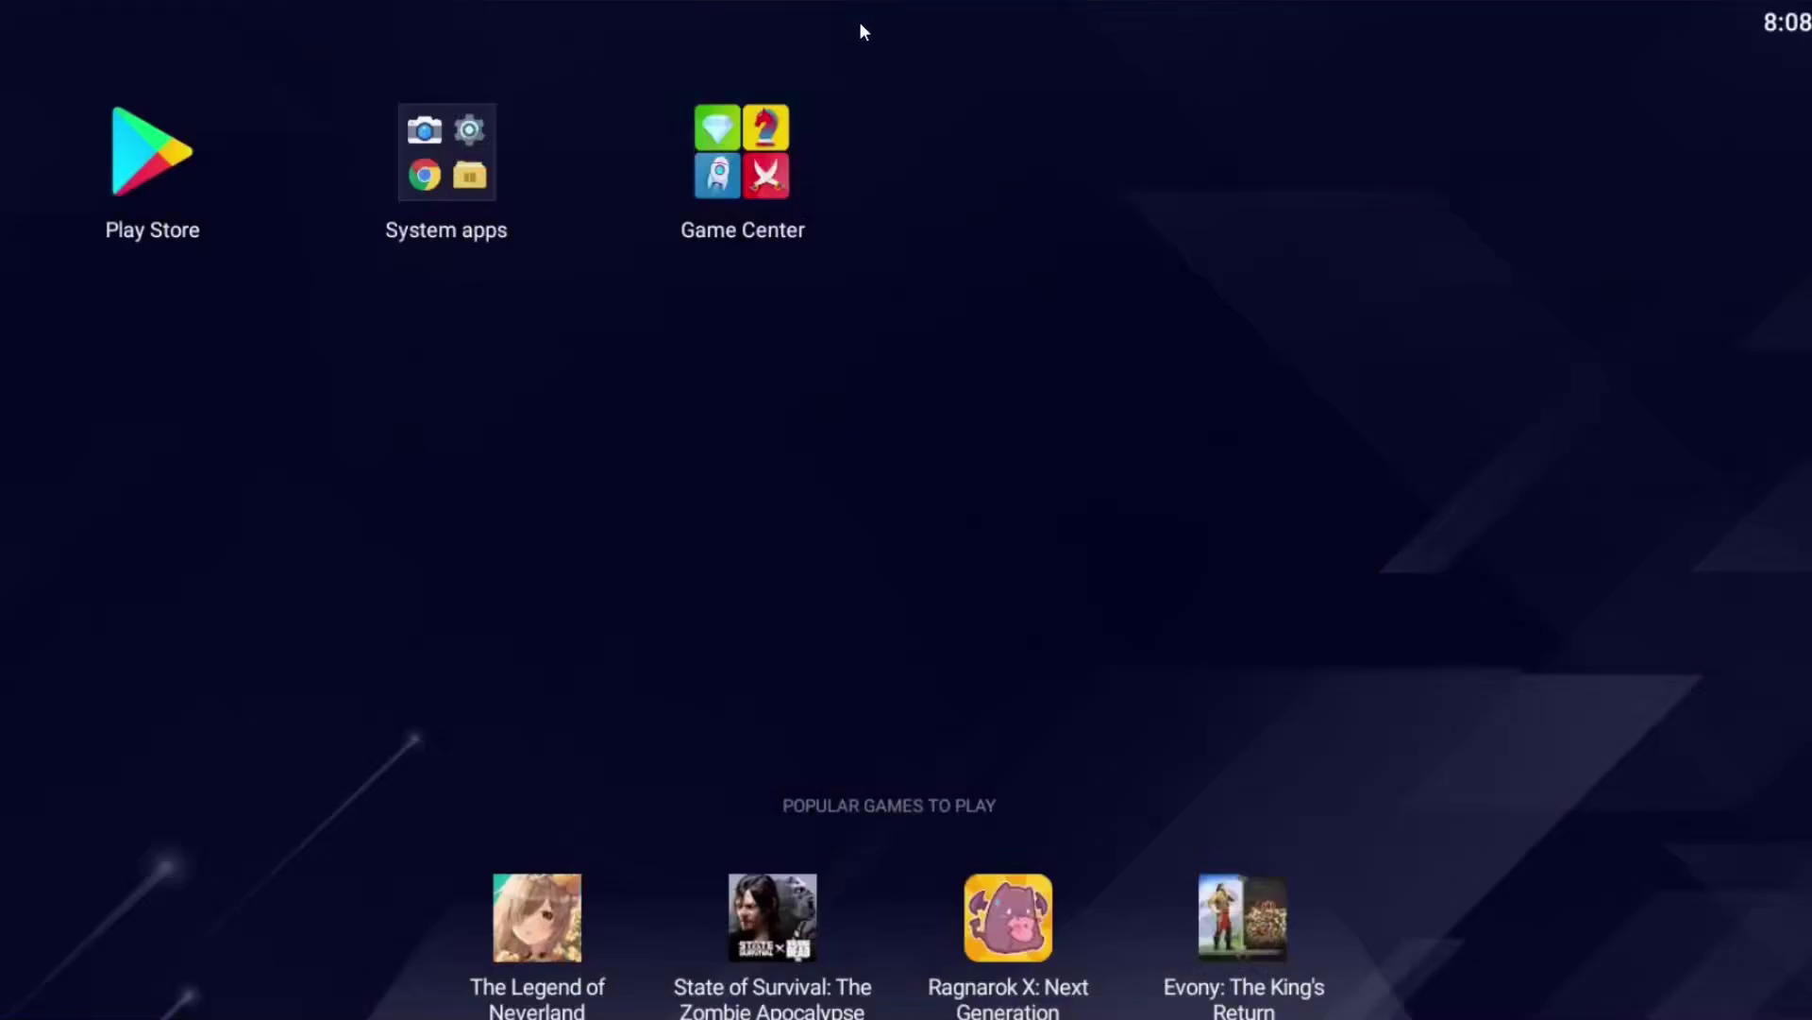
pyautogui.click(860, 26)
pyautogui.click(860, 25)
pyautogui.click(860, 25)
pyautogui.click(860, 26)
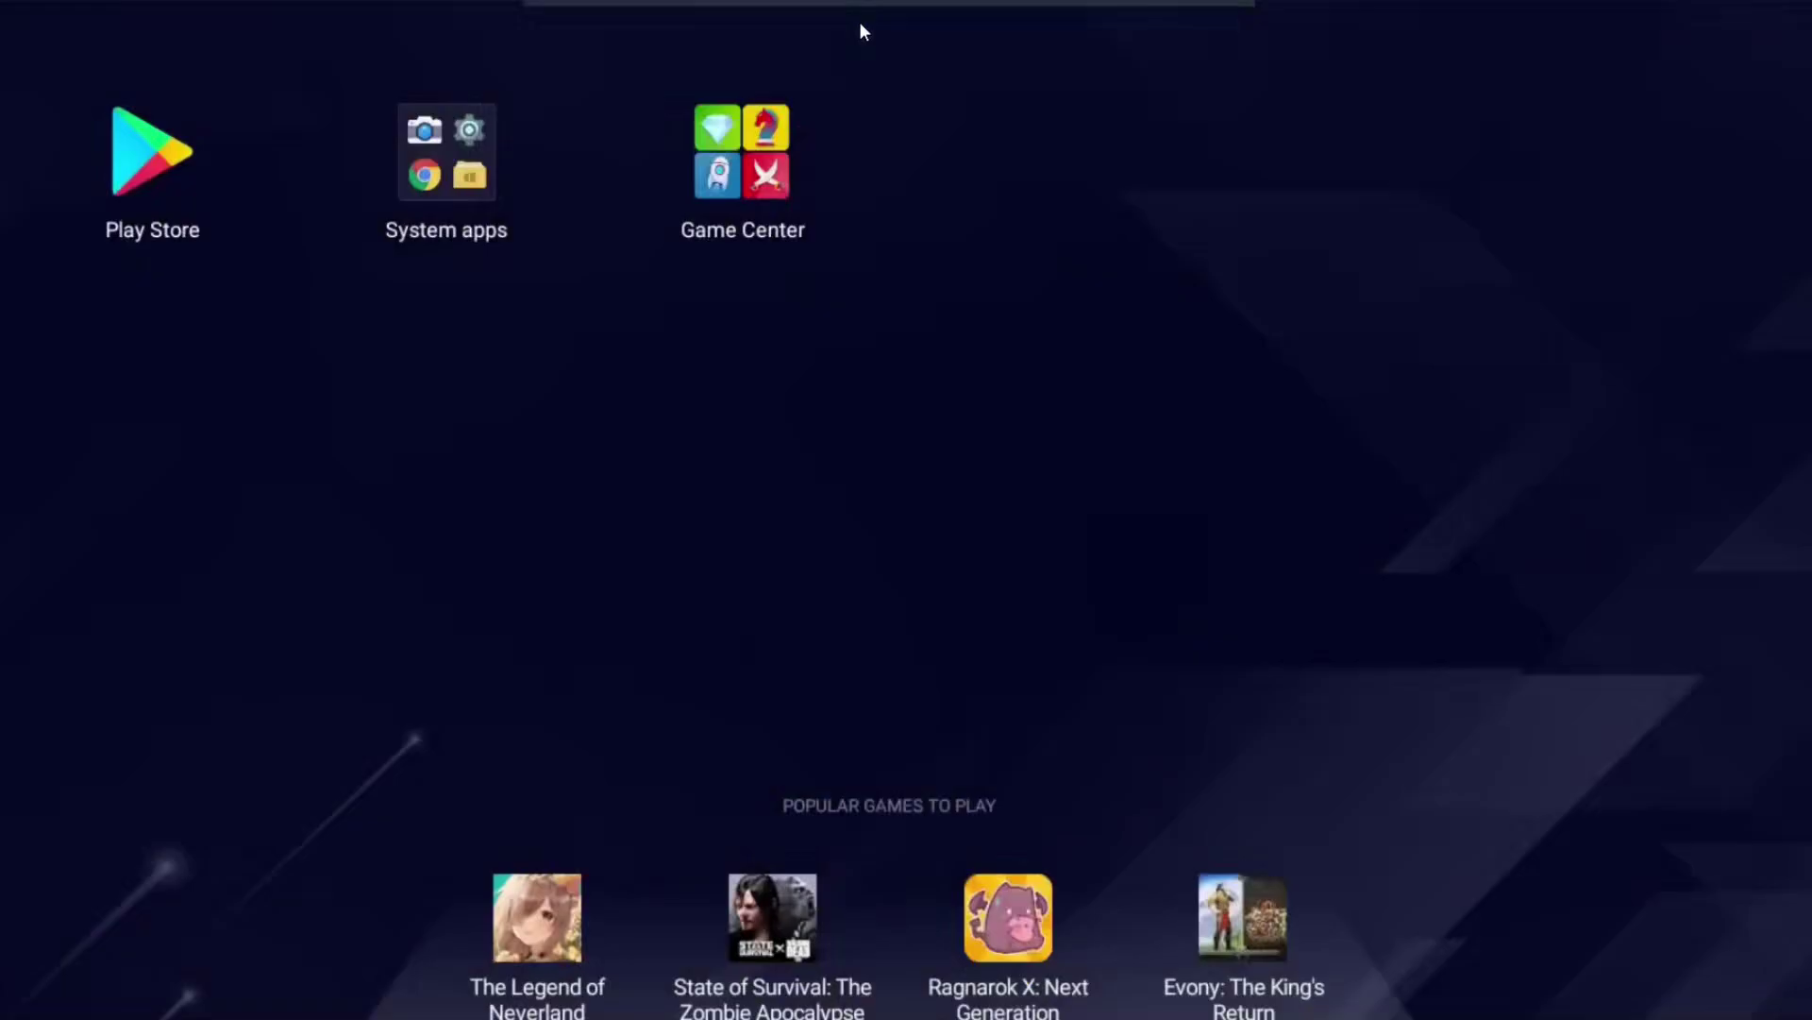
pyautogui.click(860, 26)
# Open the Android settings from the notification shade and examine the internal shared storage usage by category
pyautogui.click(860, 25)
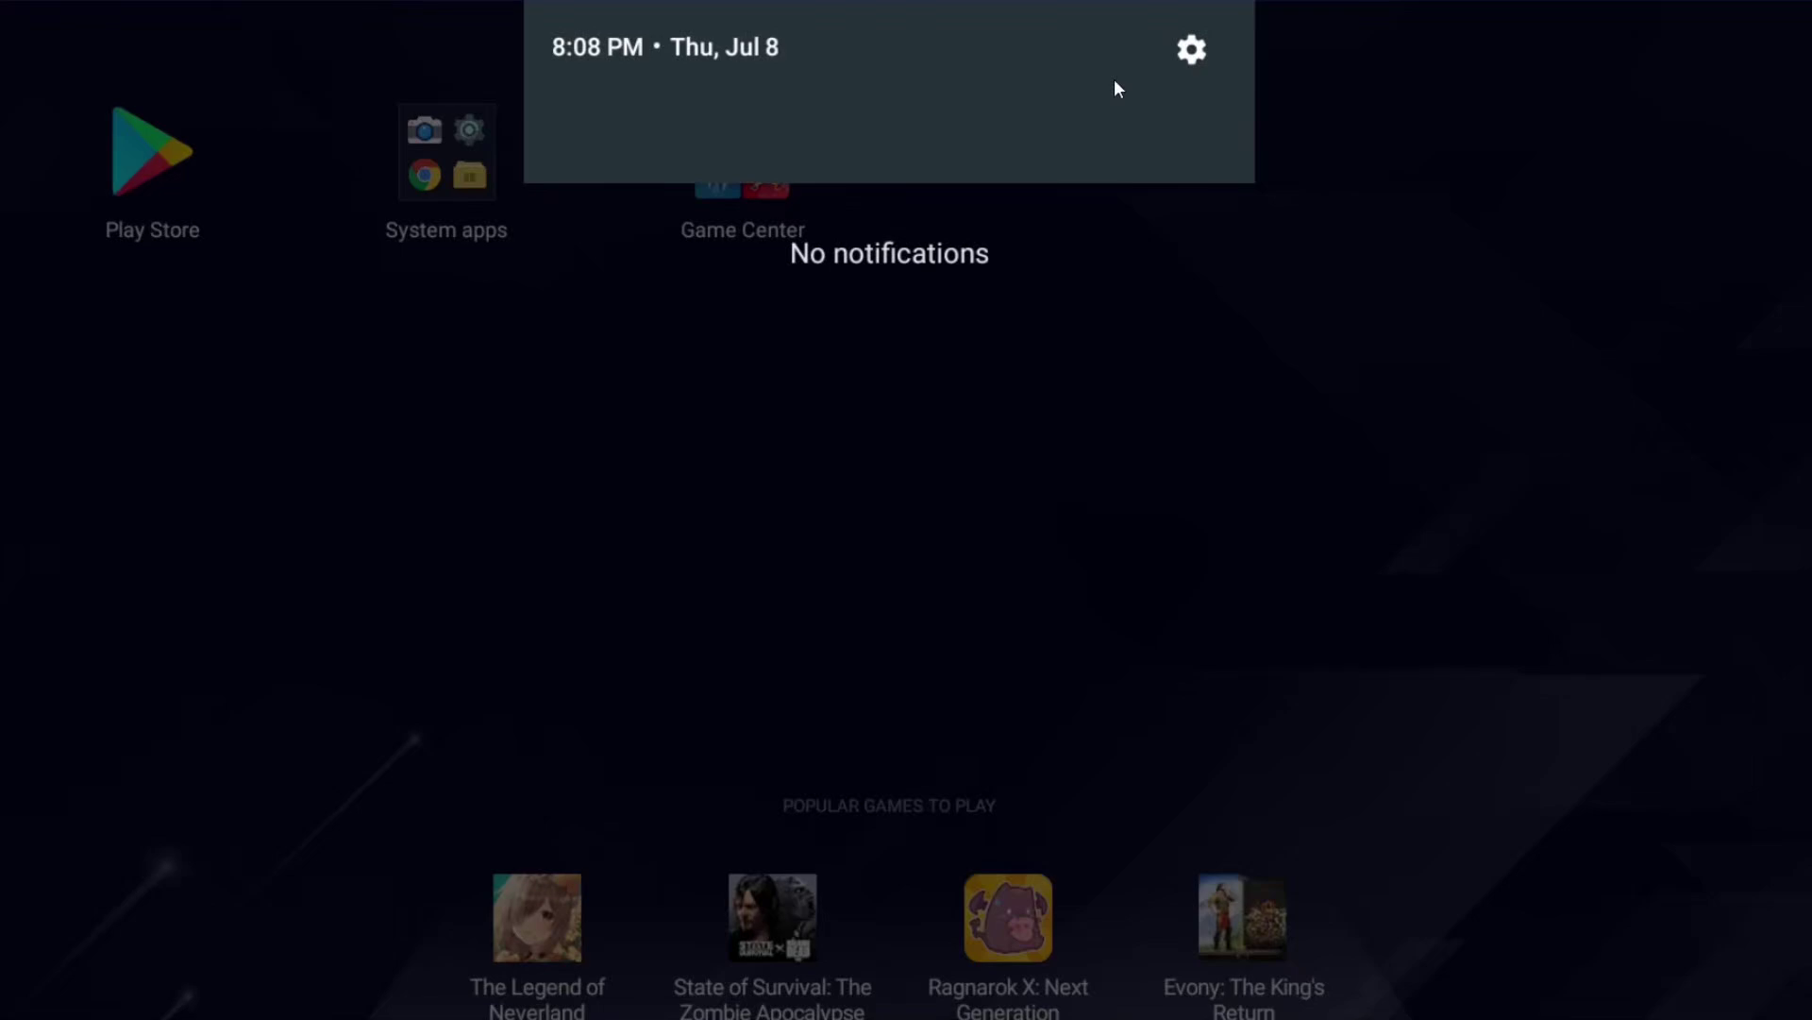
pyautogui.click(1207, 52)
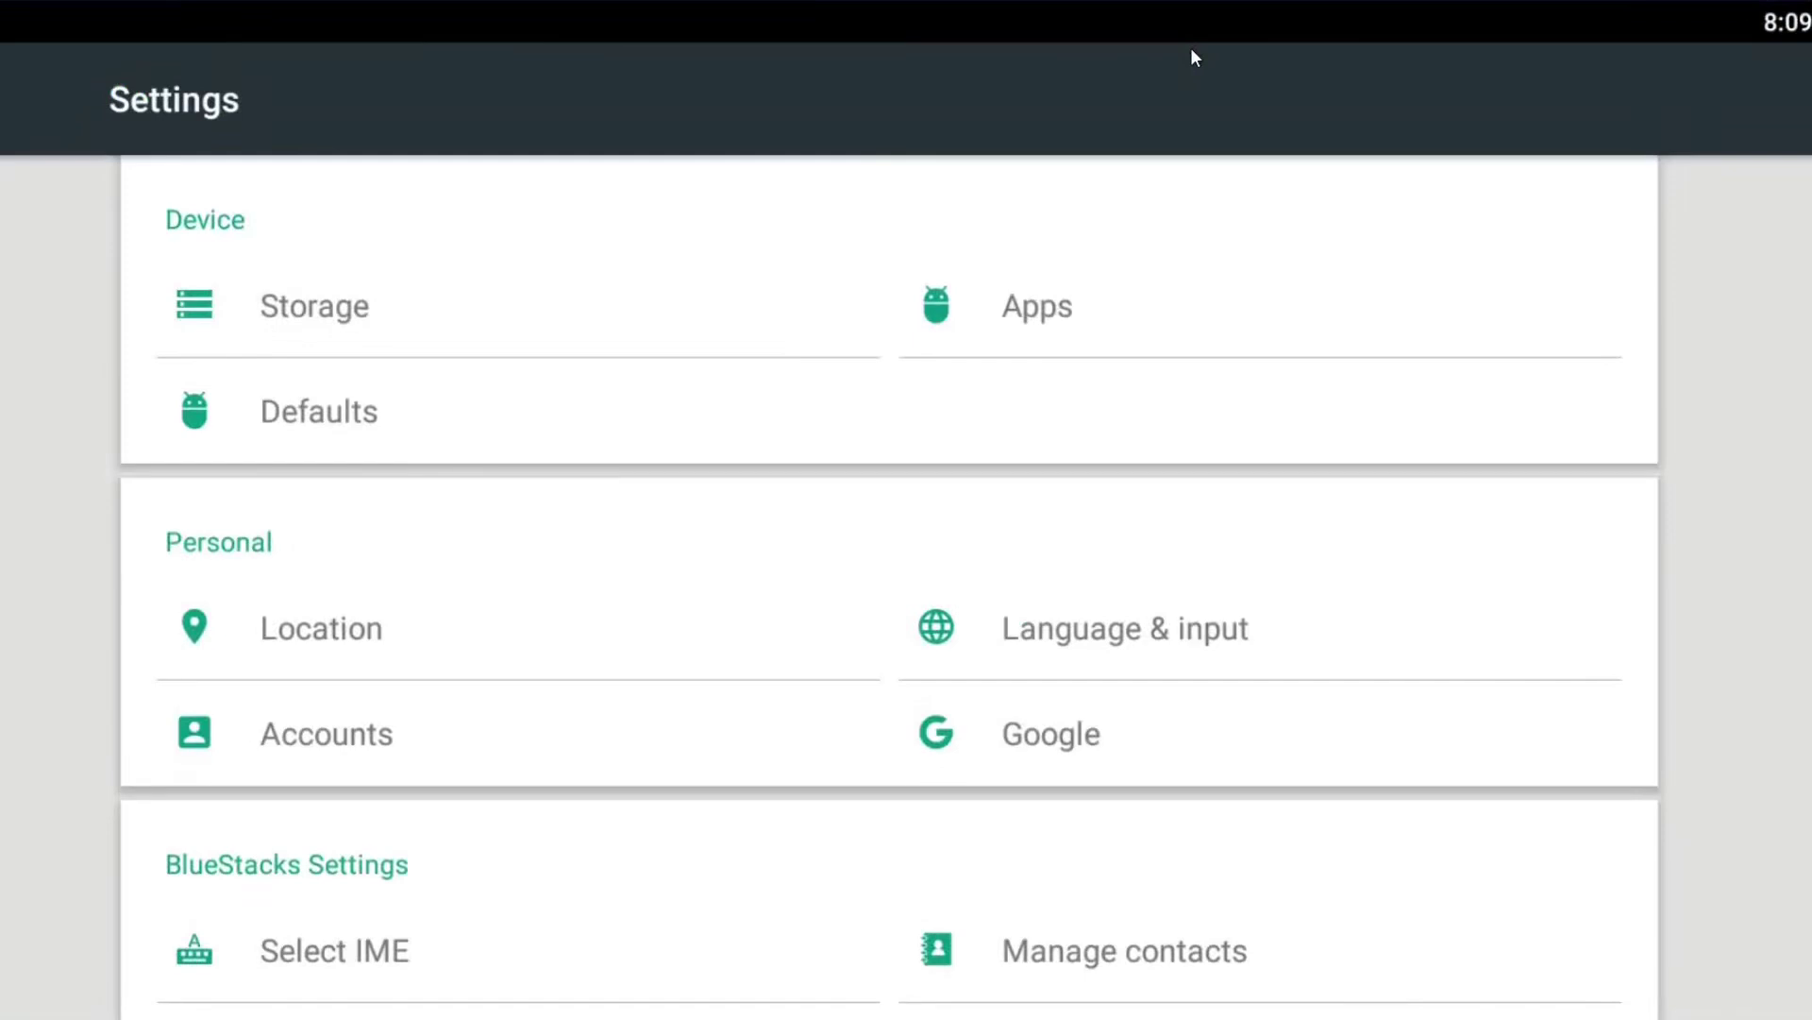
pyautogui.click(385, 309)
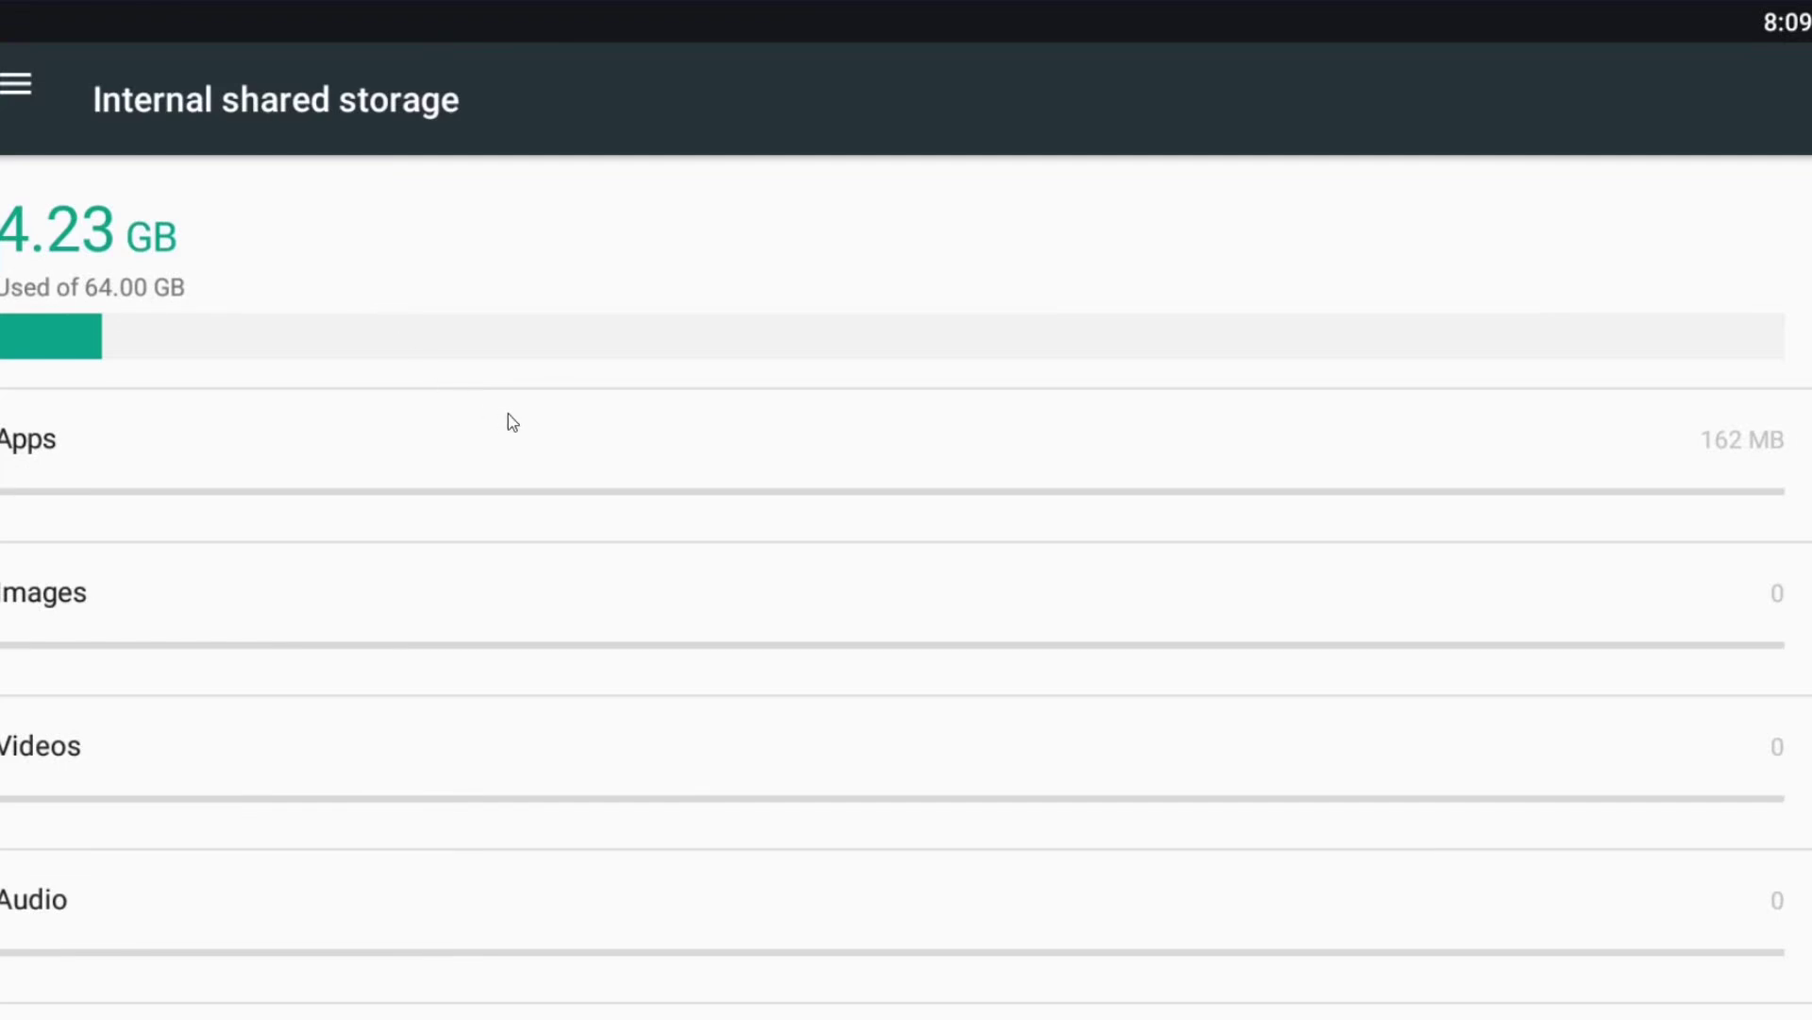
pyautogui.scroll(-5, 551, 501)
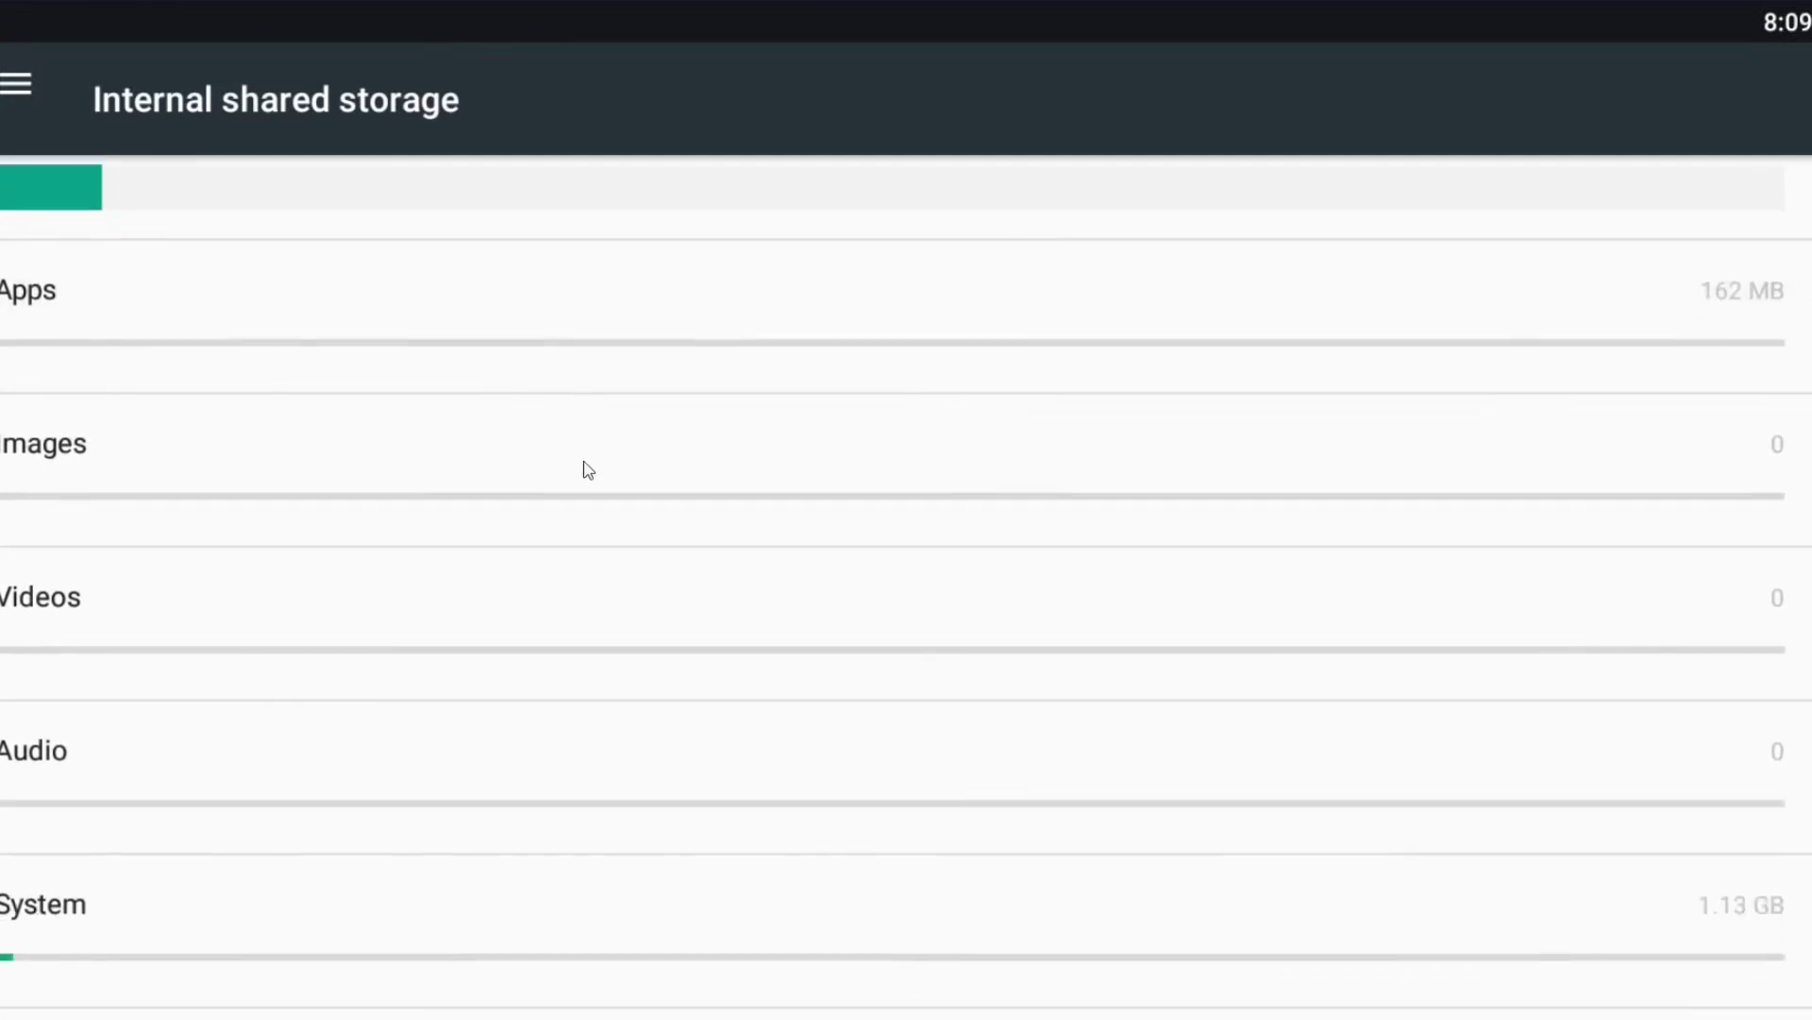
pyautogui.scroll(-3, 610, 470)
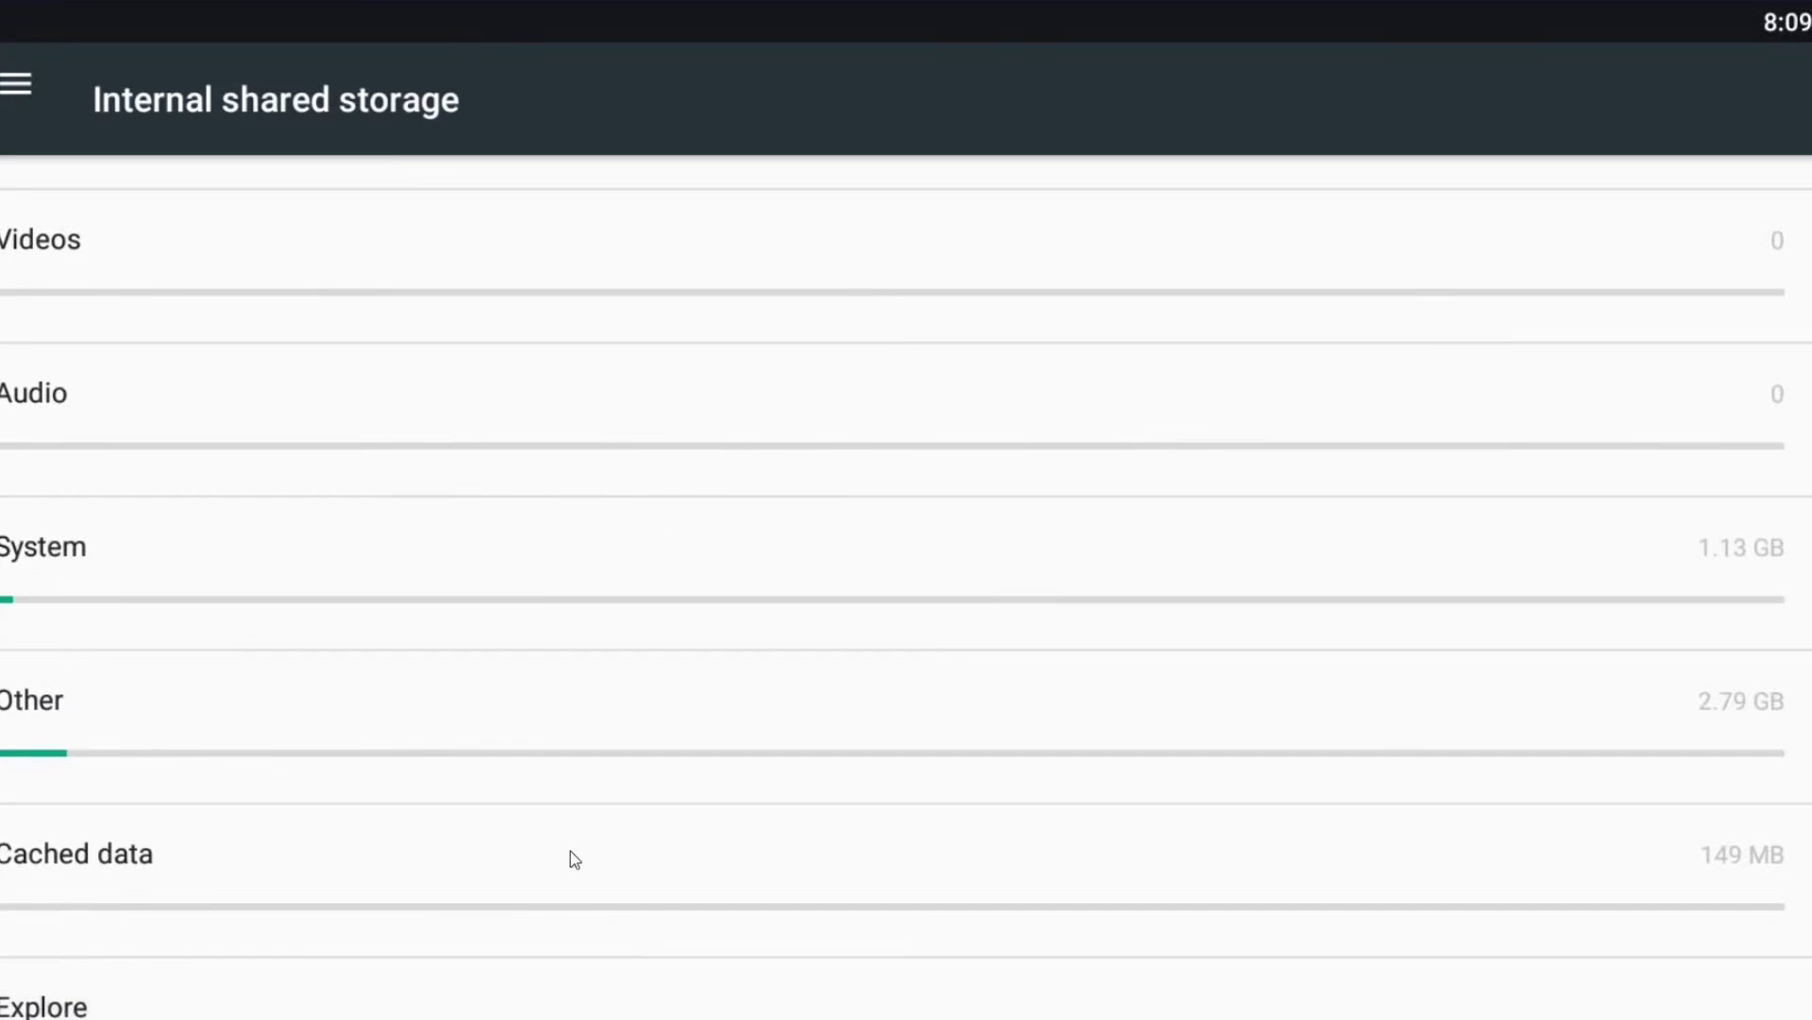
pyautogui.scroll(4, 570, 647)
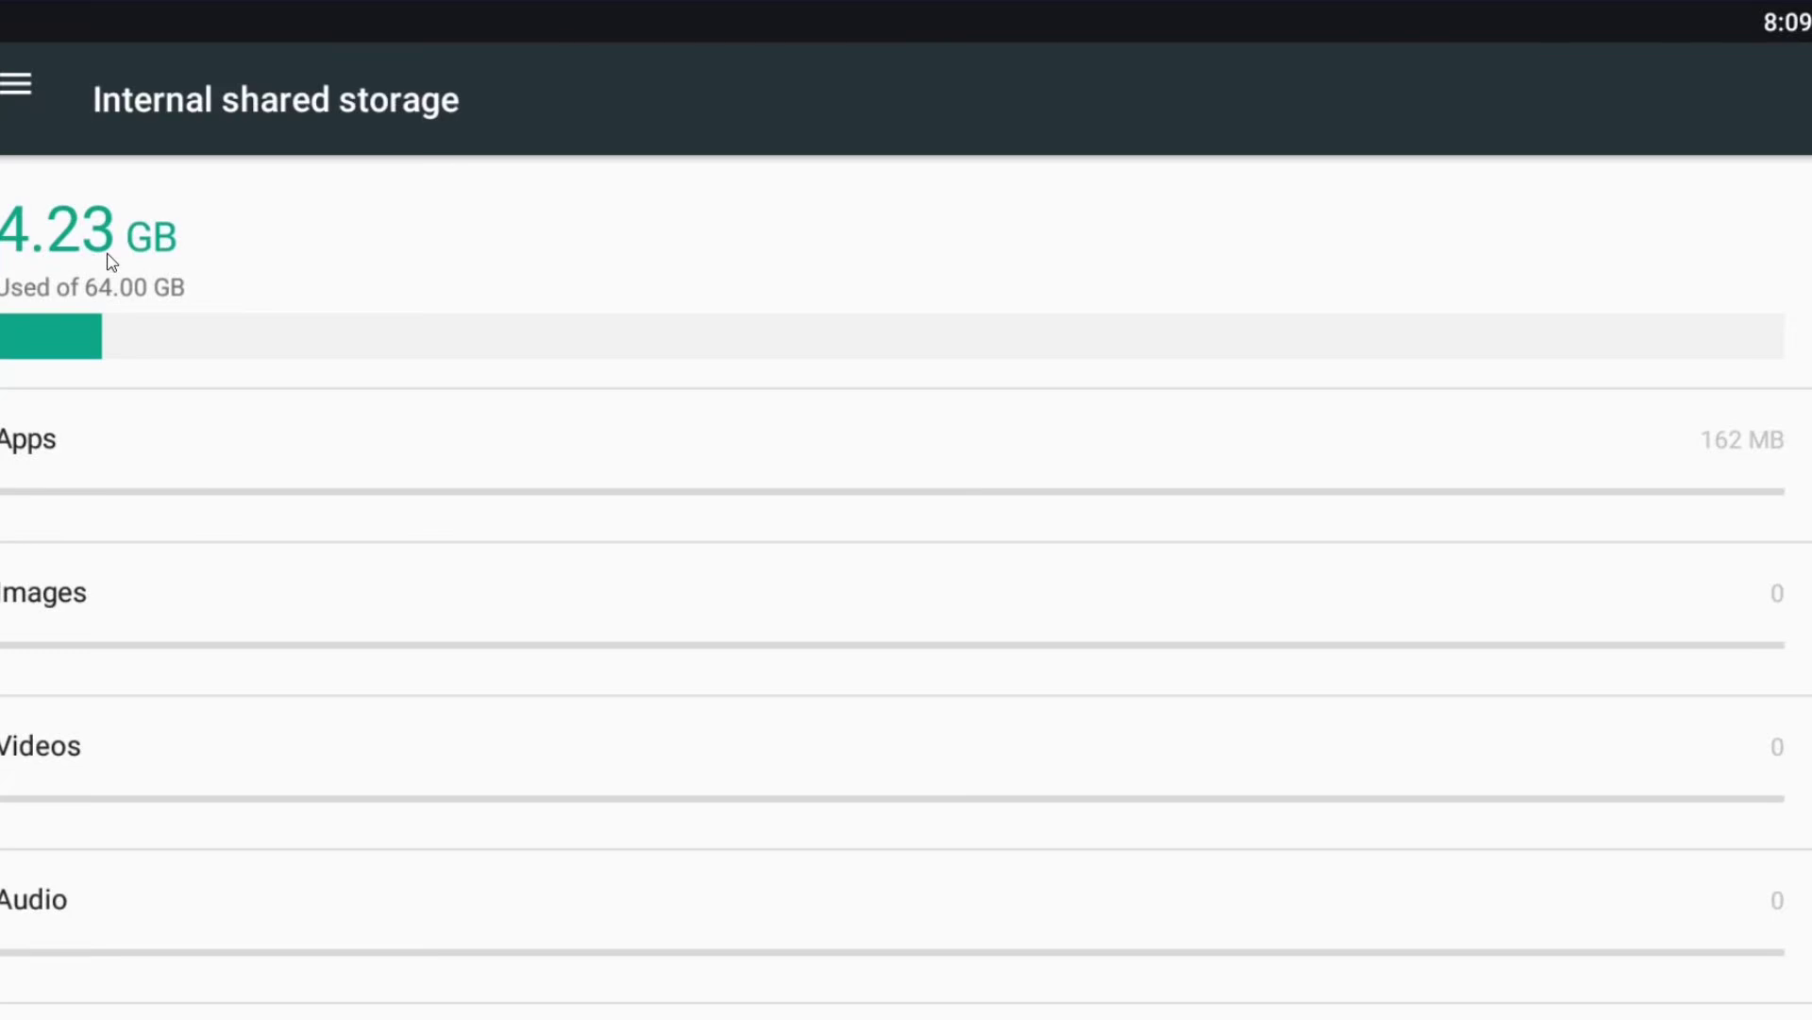
# Switch to File Explorer and check the free space and total size of Local Disk (C:)
pyautogui.press('super+e')
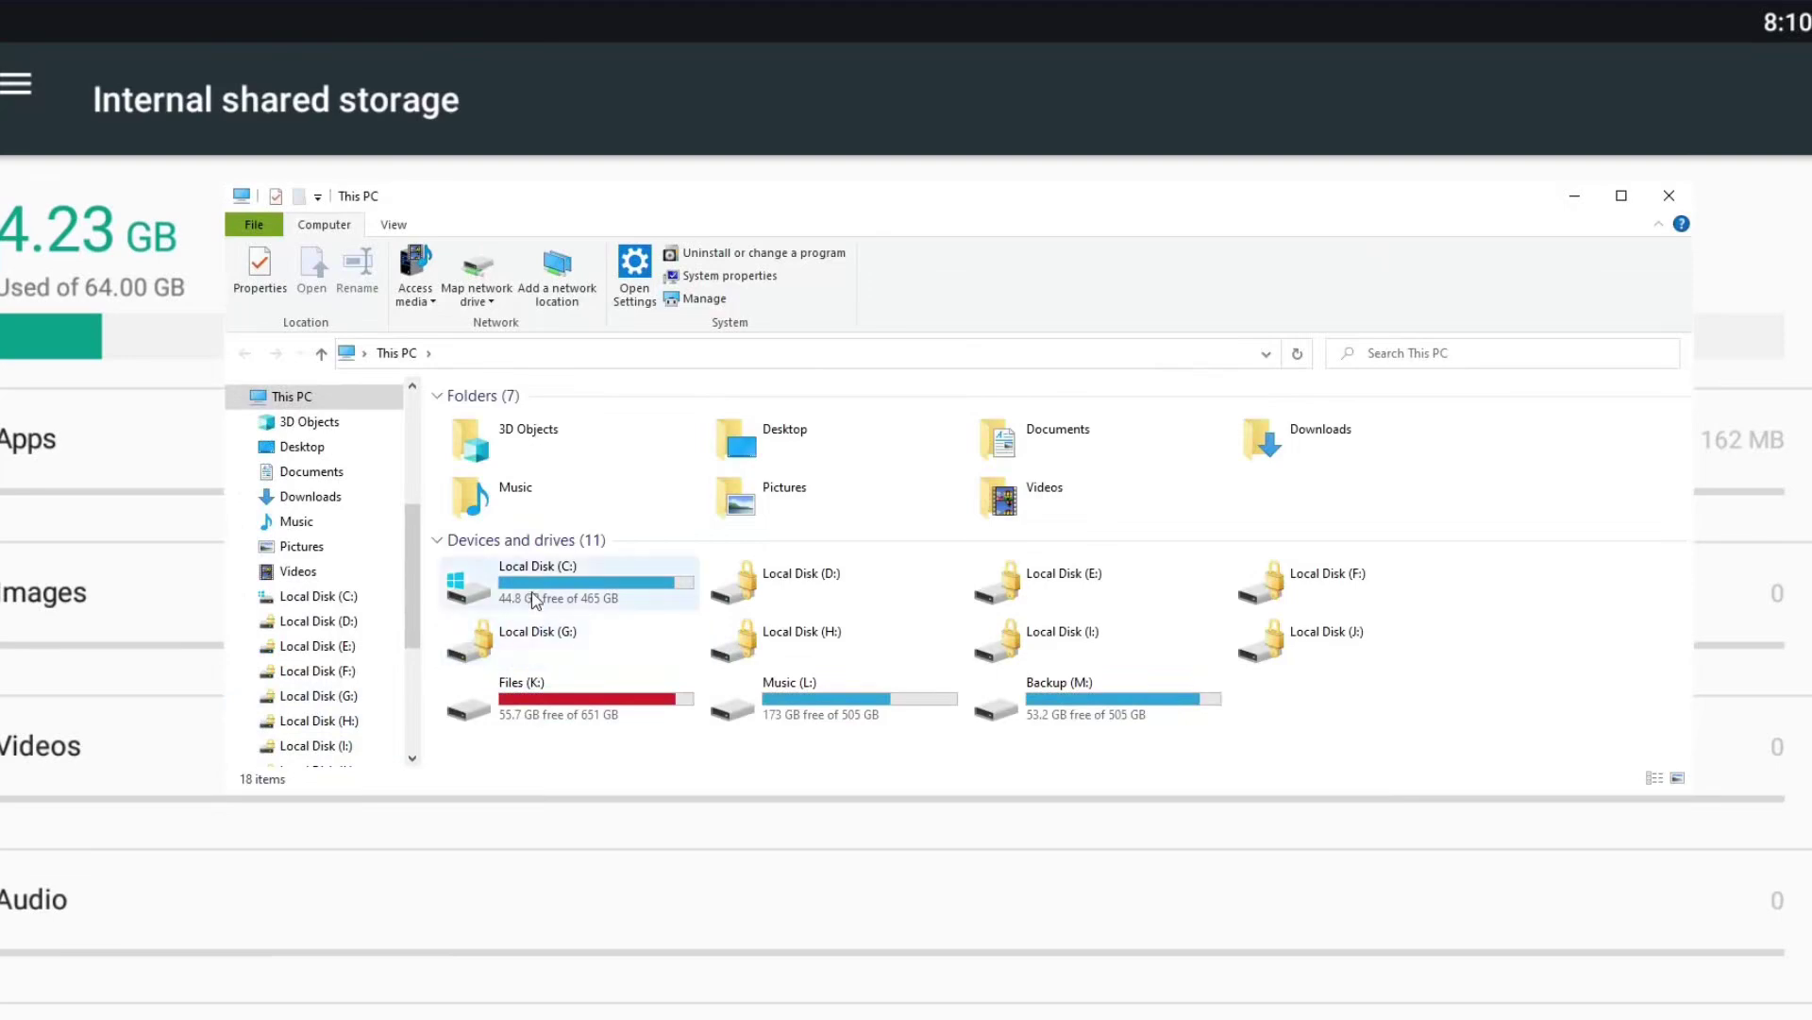
pyautogui.click(559, 590)
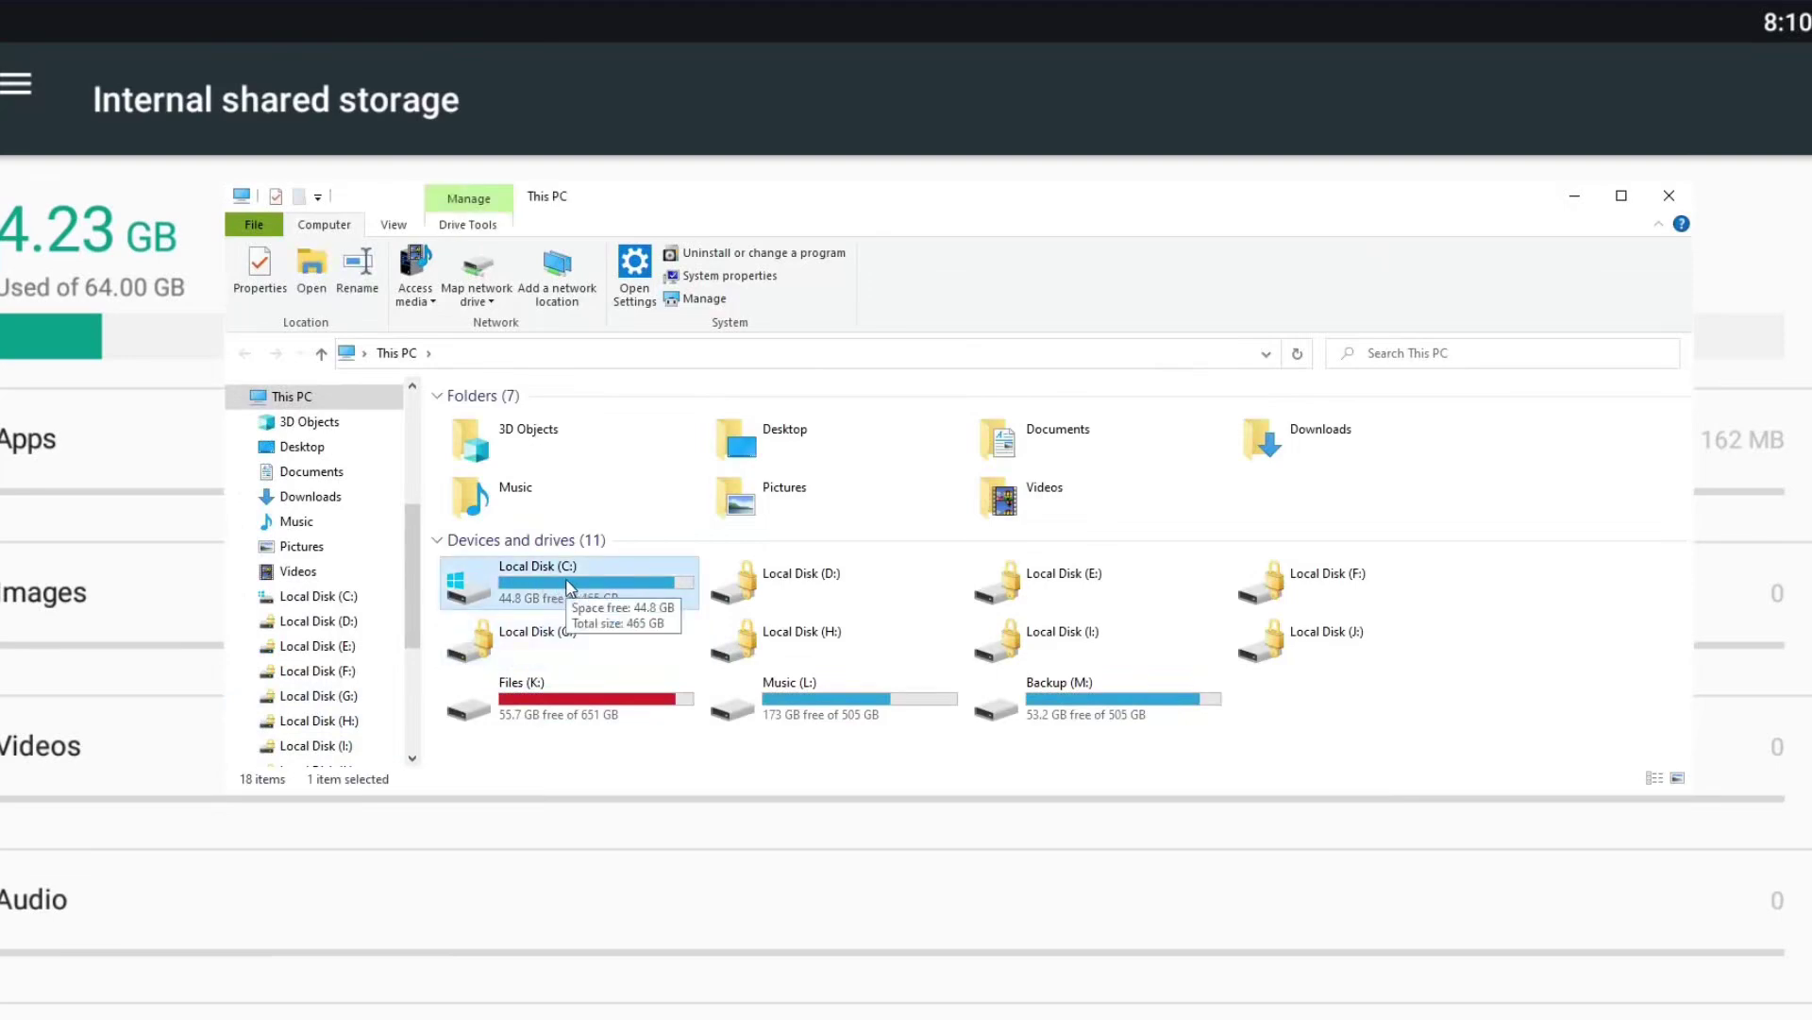